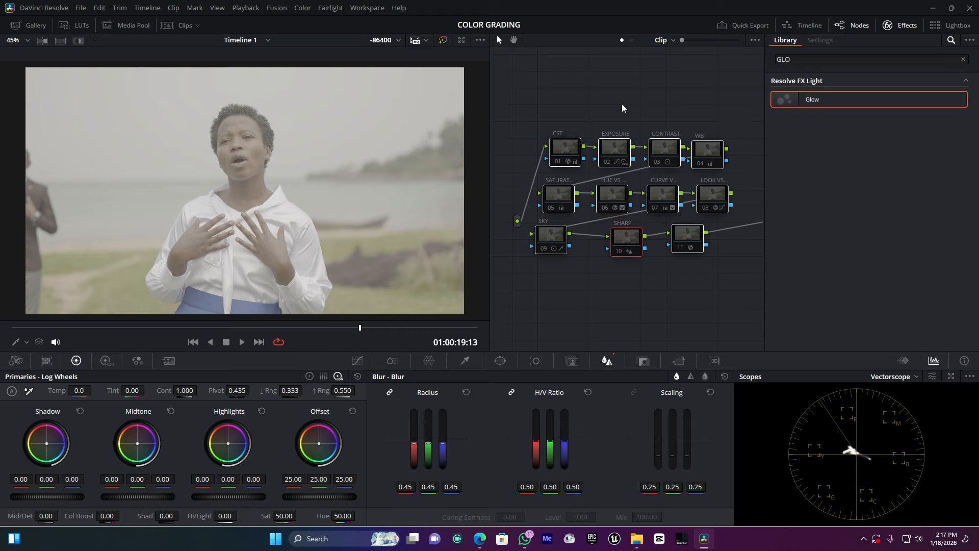
- Enable all the selected grading nodes to view the finished grade on the clip
key(ctrl+d)
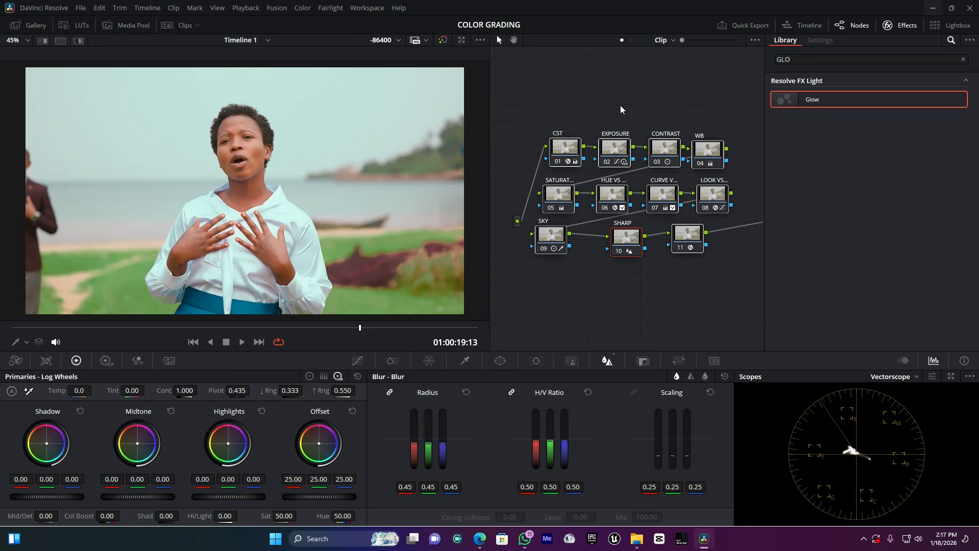
click(648, 97)
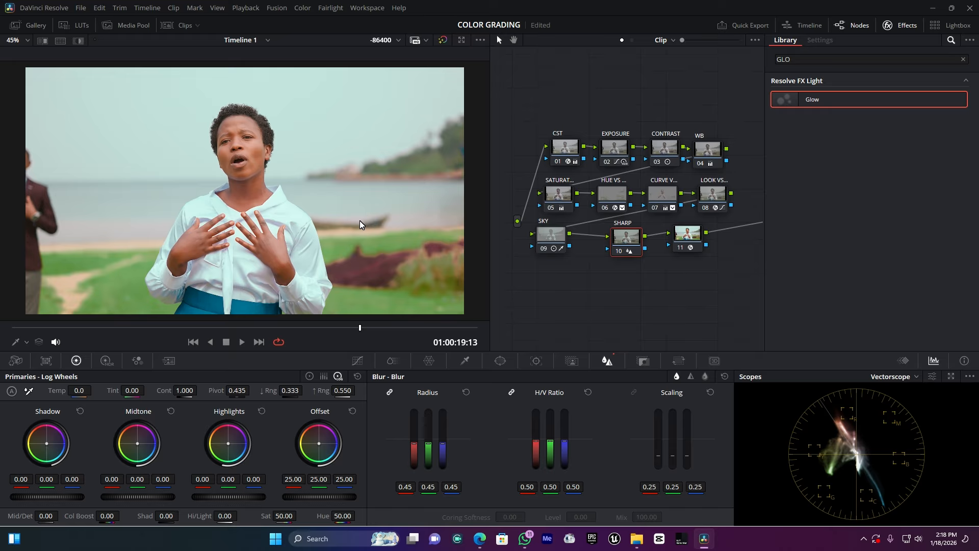
drag(534, 95, 549, 208)
click(530, 95)
drag(525, 82, 745, 313)
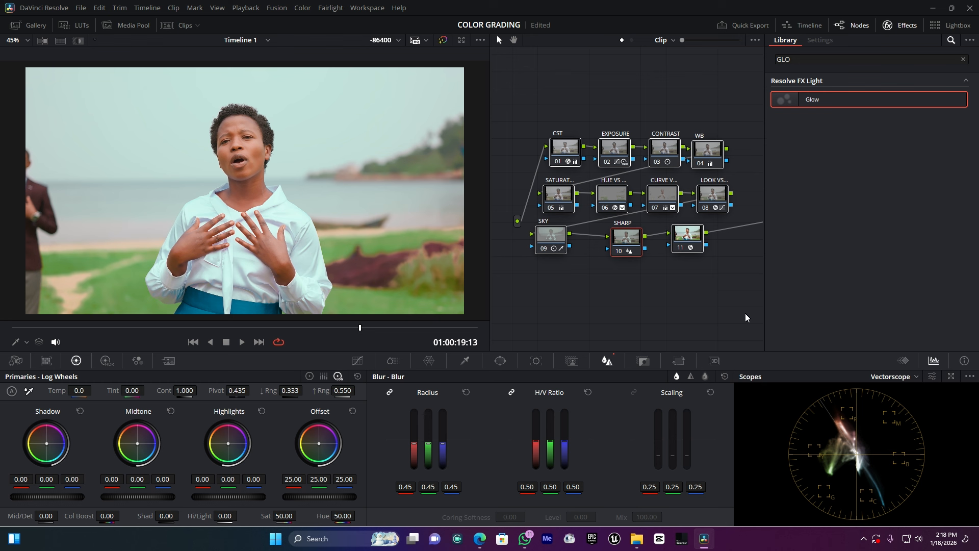
click(743, 314)
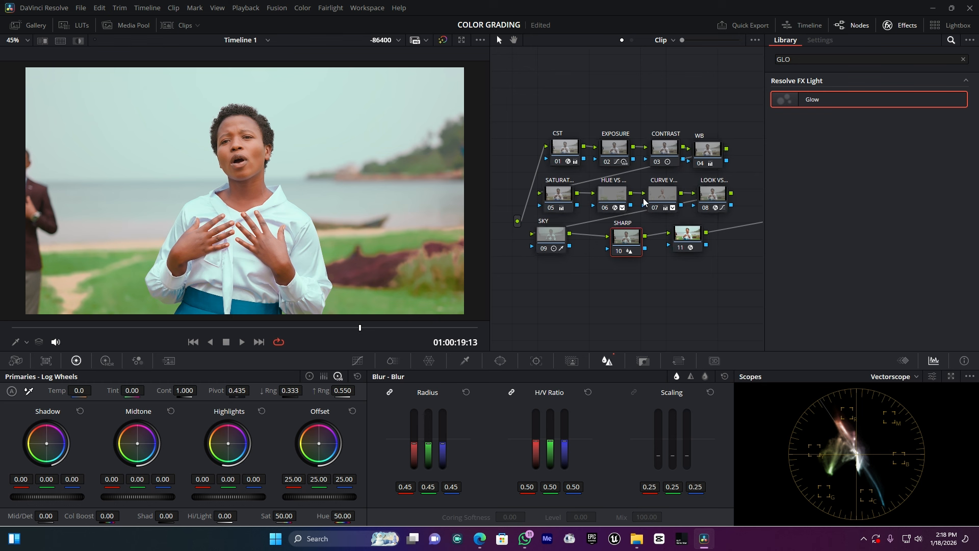
- Select every node in the graph and disable them all to return to the ungraded log footage
drag(528, 92, 741, 295)
key(ctrl+d)
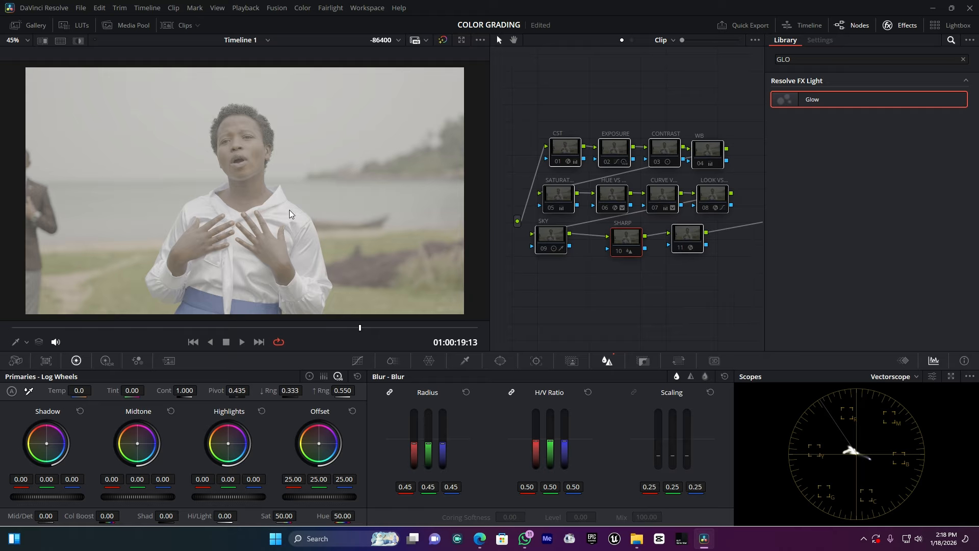
click(601, 307)
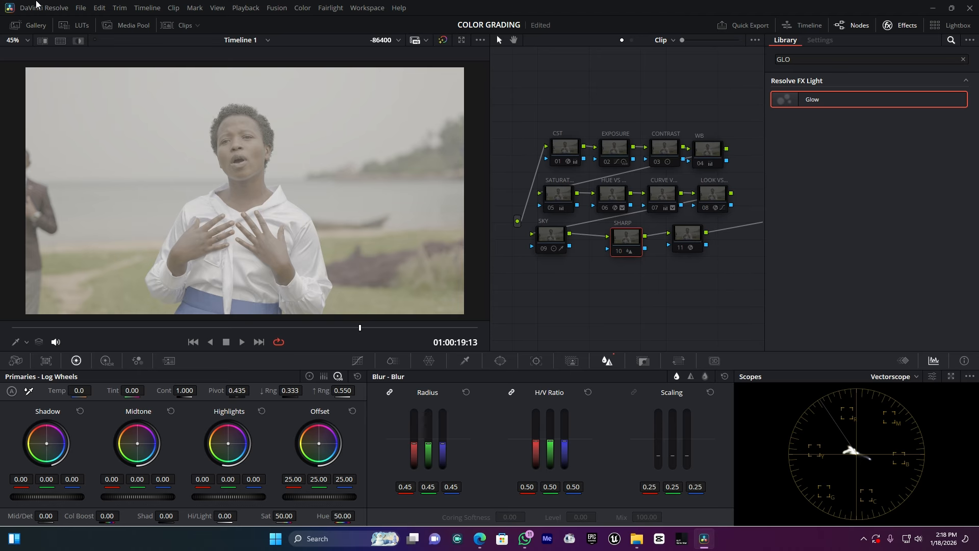
- Review the project's Color Management settings and close the project settings without saving
click(80, 8)
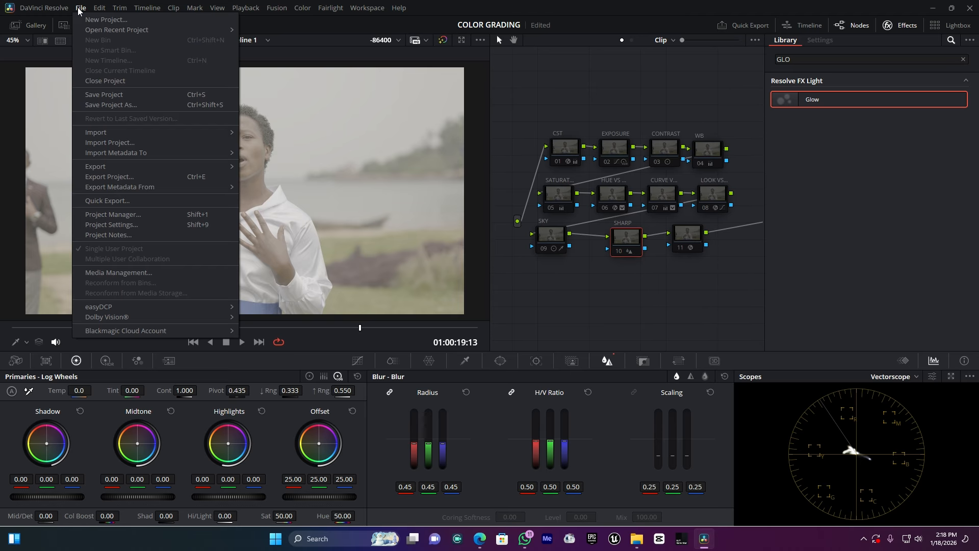
click(155, 225)
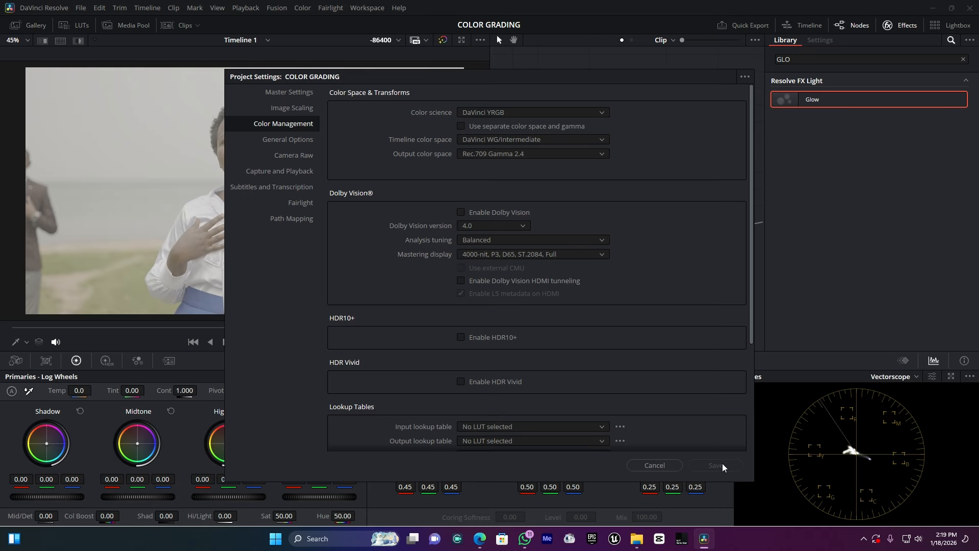
click(656, 464)
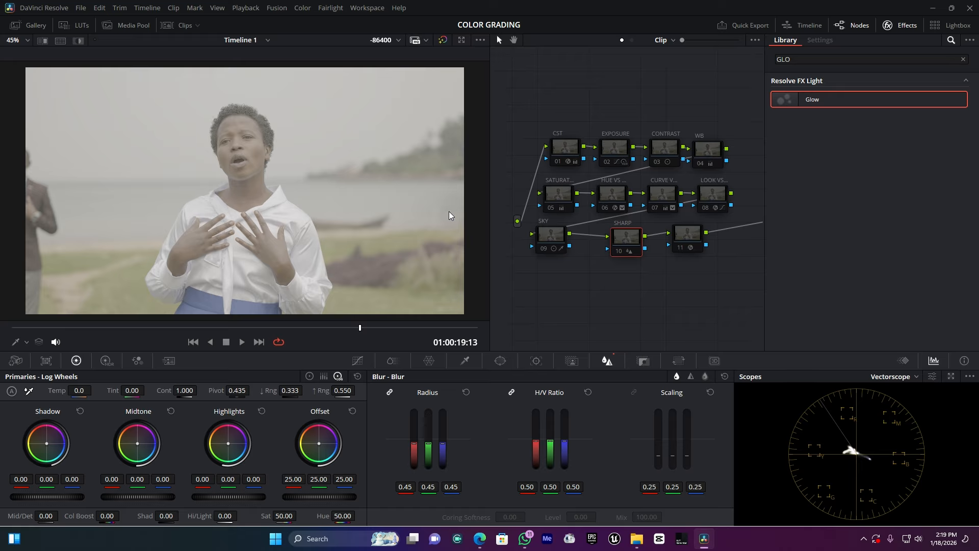
- Check the first node's Color Space Transform settings and label node 11 "CST OUT"
click(563, 149)
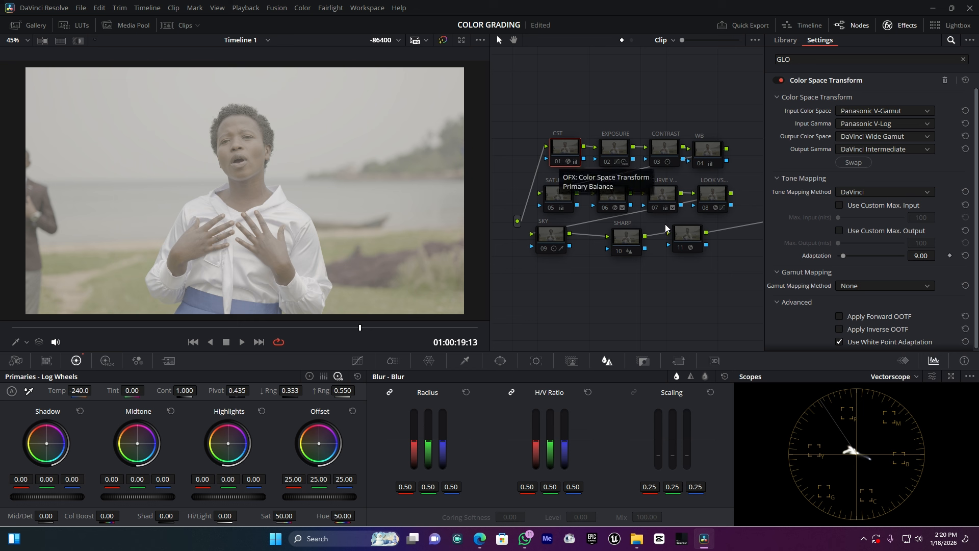
click(688, 235)
drag(690, 237, 692, 240)
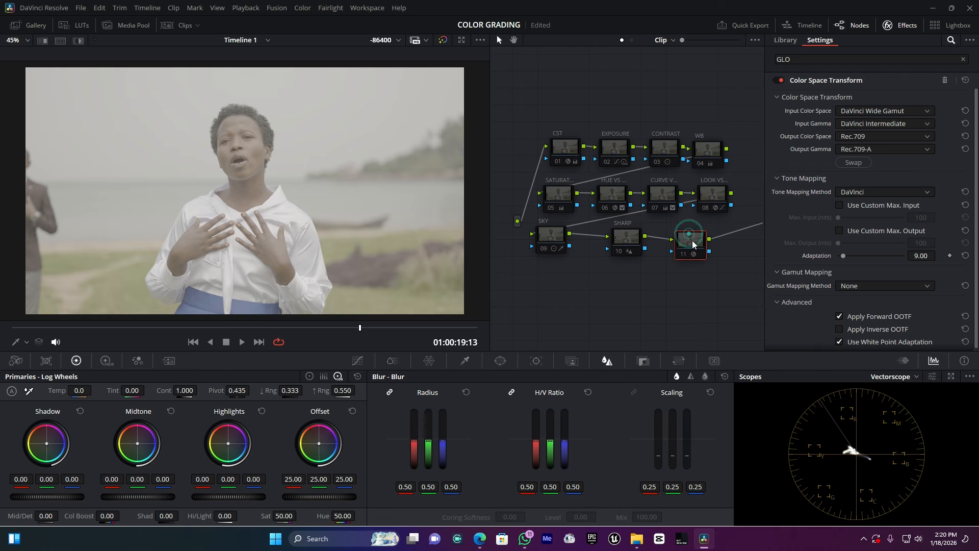
right_click(693, 240)
click(730, 261)
text(cst out)
key(Return)
click(642, 301)
- Rename the first node from CST to "CST IN"
click(568, 135)
right_click(562, 149)
click(613, 166)
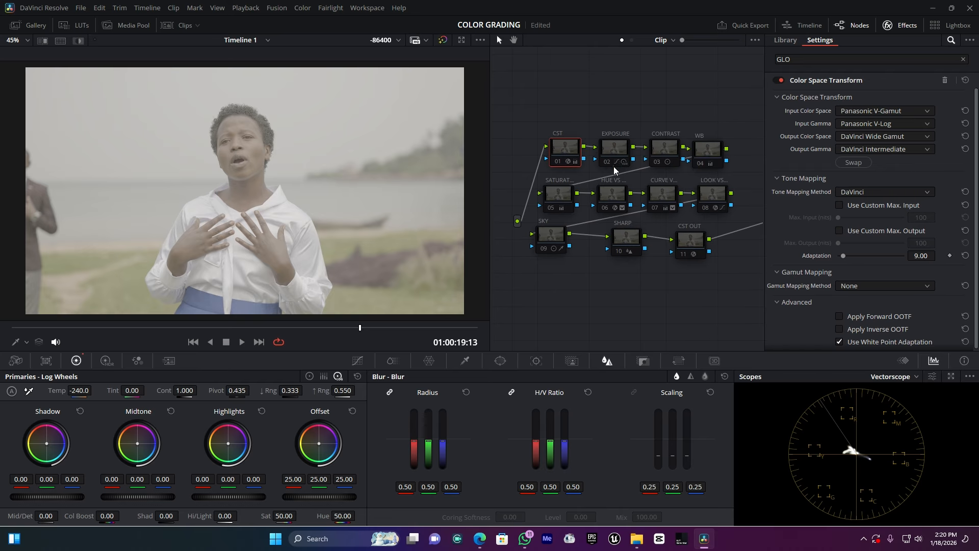
key(Return)
text(IN)
click(559, 292)
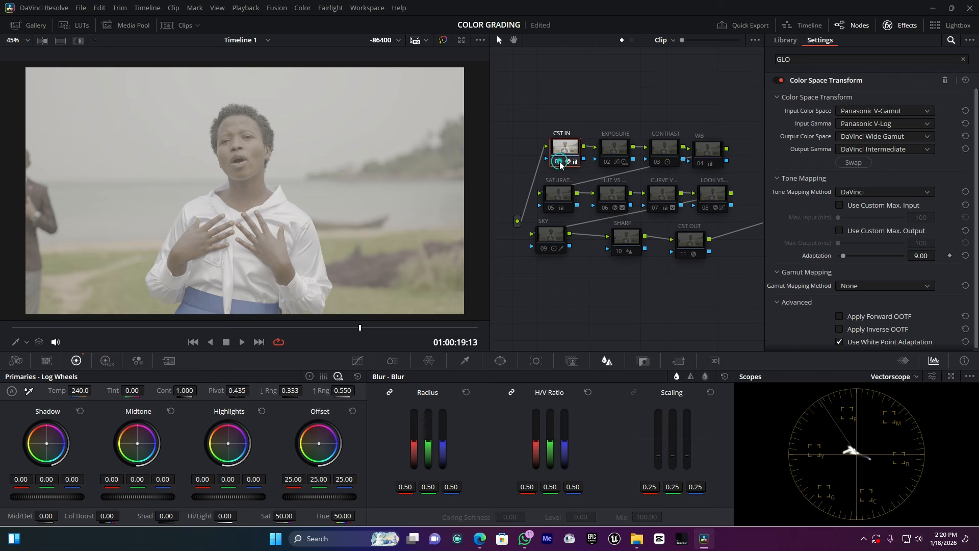
- Enable the CST IN node and move it away from the EXPOSURE node to make room between them
click(559, 161)
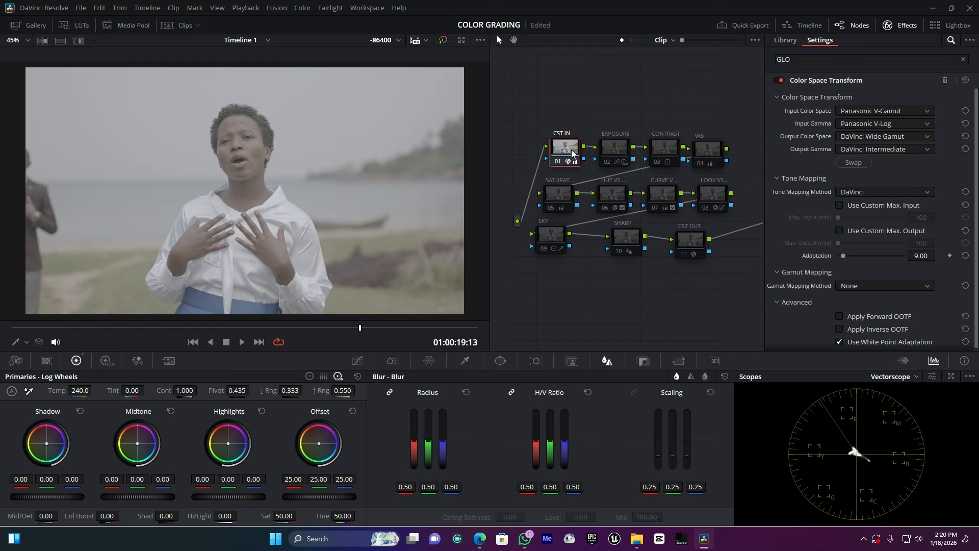
drag(562, 149, 547, 145)
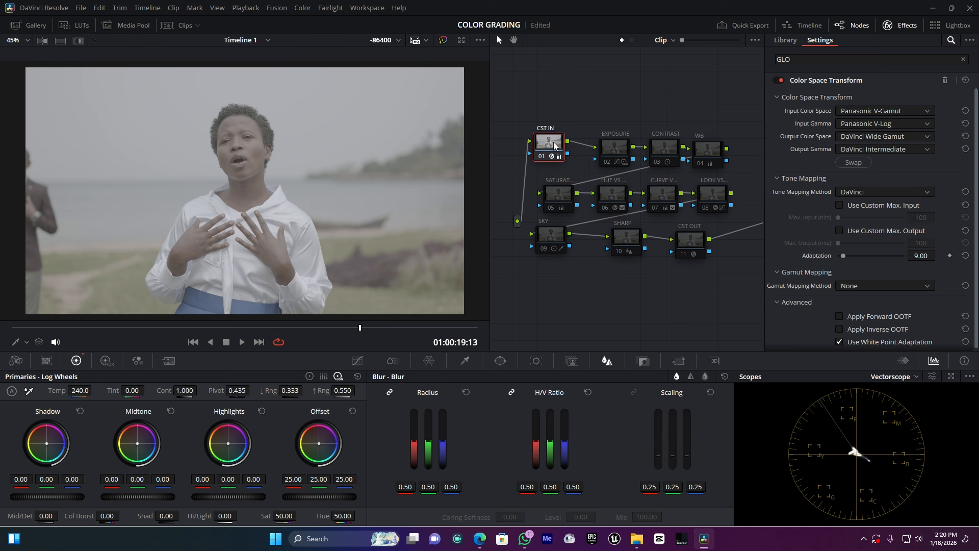
drag(554, 146, 548, 146)
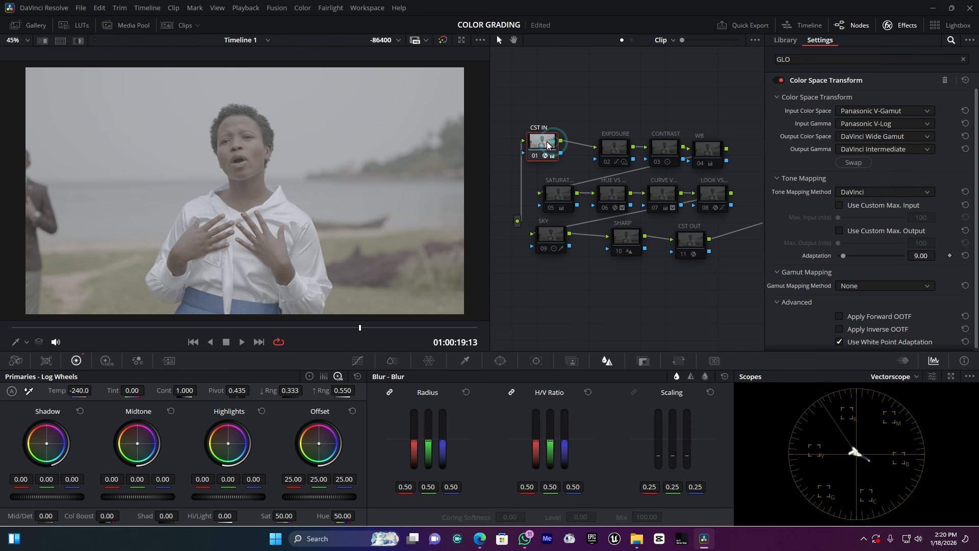
- Try adding a serial node with a Color Space Transform effect after CST IN, and undo it
key(alt+s)
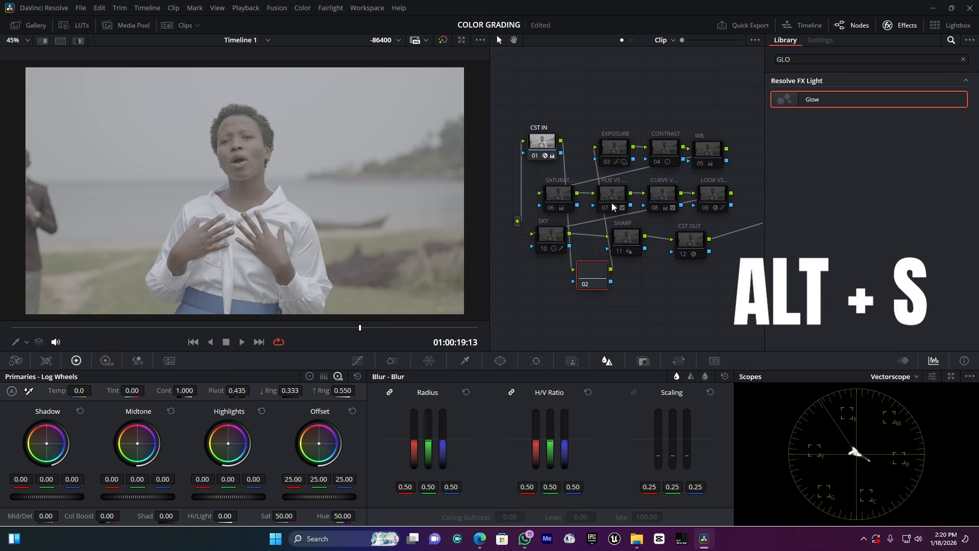
drag(590, 277, 580, 115)
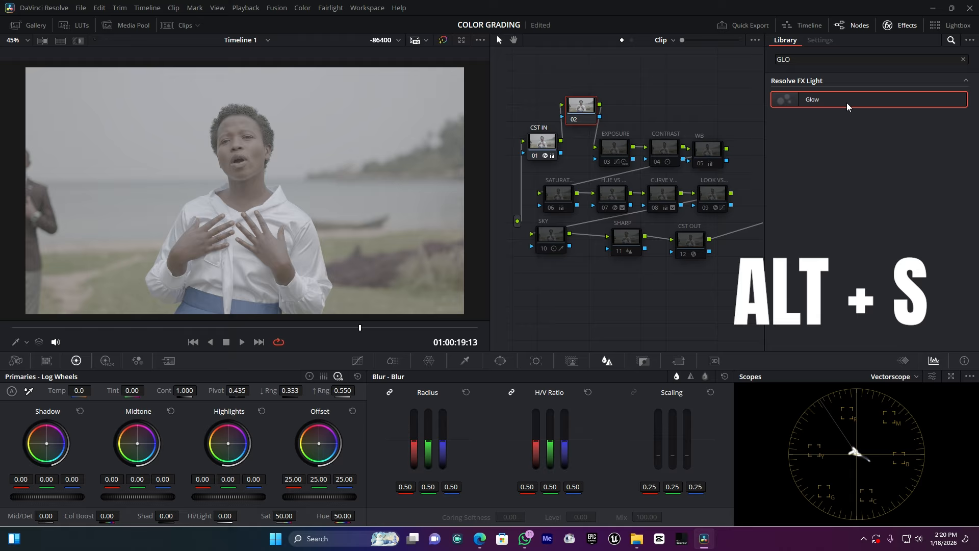
click(963, 59)
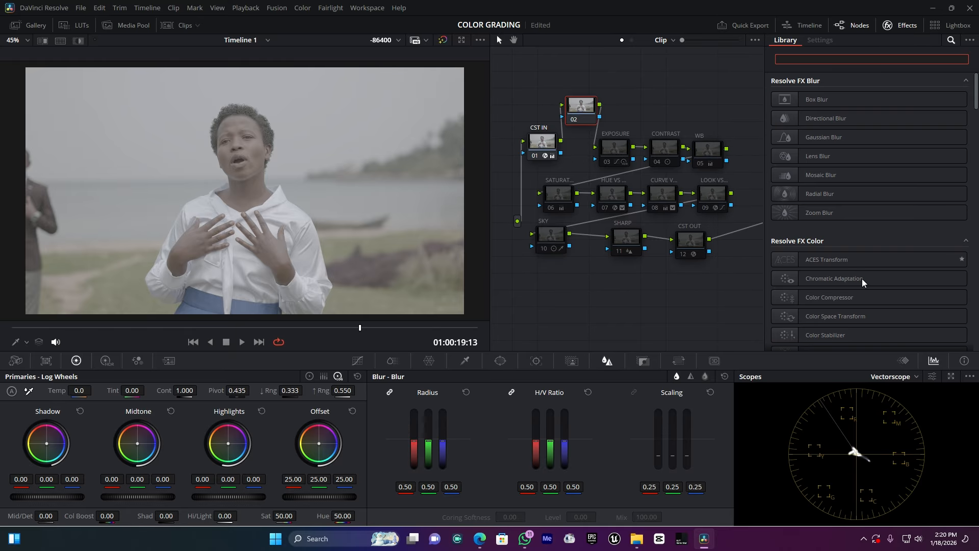
drag(831, 317, 582, 105)
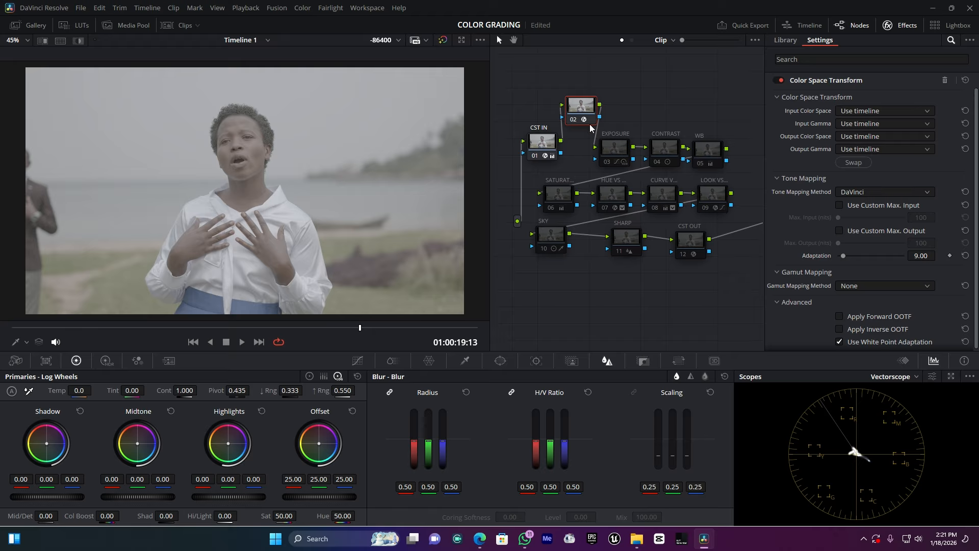
key(ctrl+z)
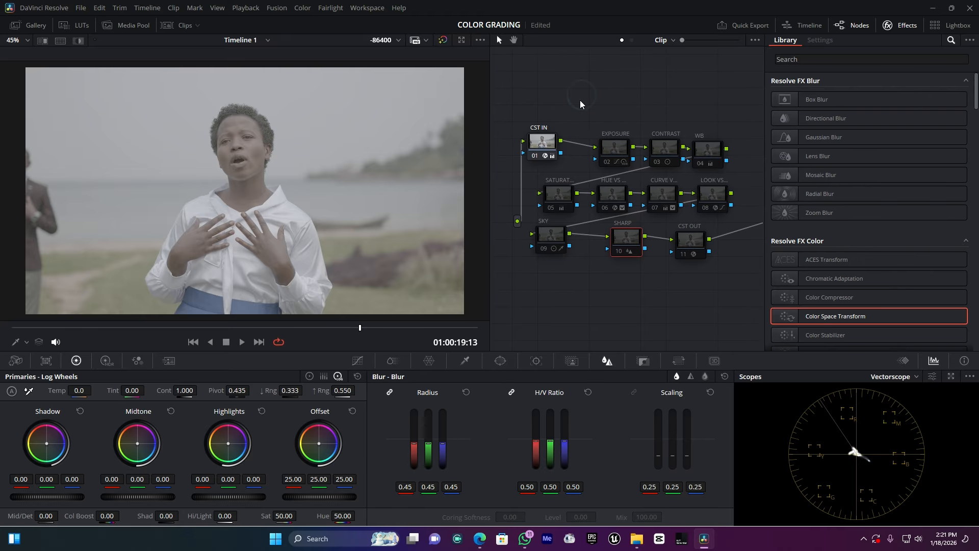
- Set the CST IN node's output color space to DaVinci Wide Gamut
click(550, 151)
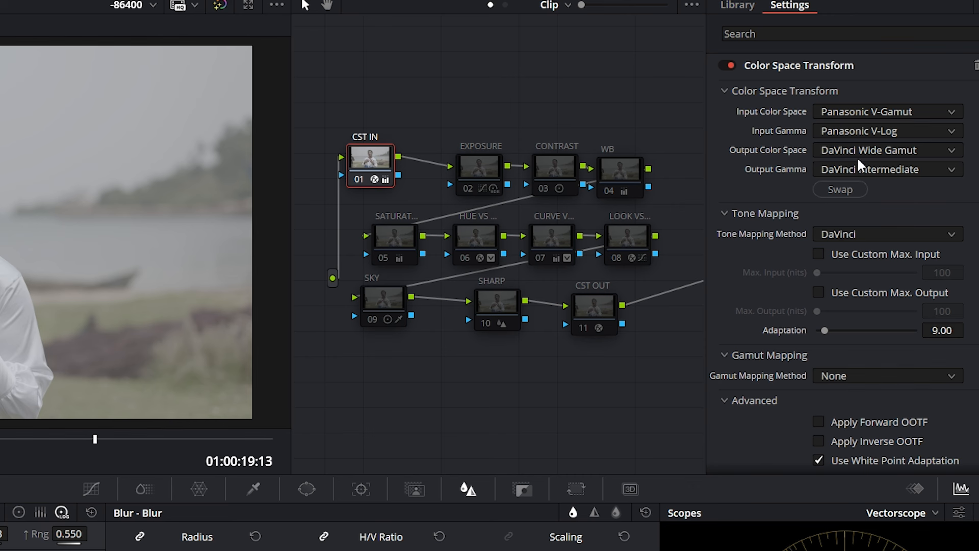
click(877, 151)
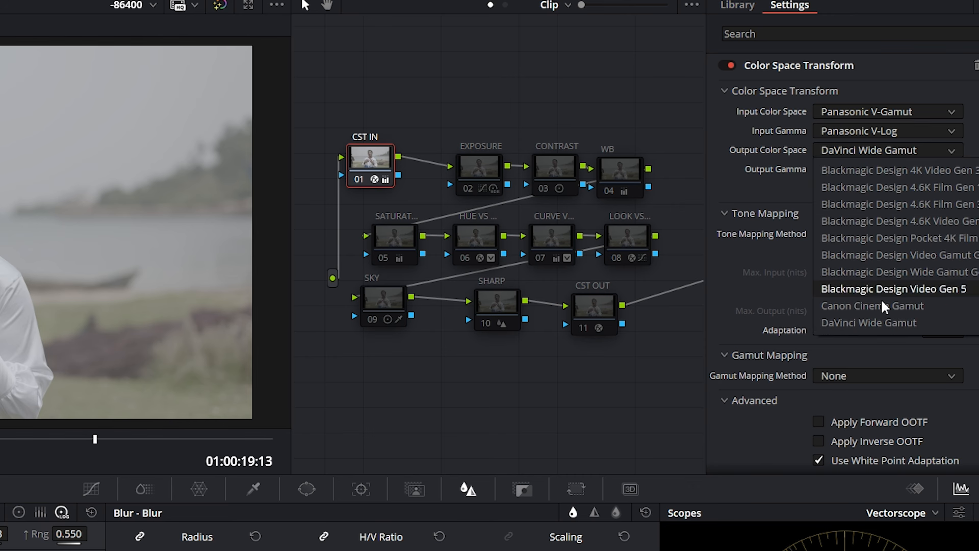
click(880, 321)
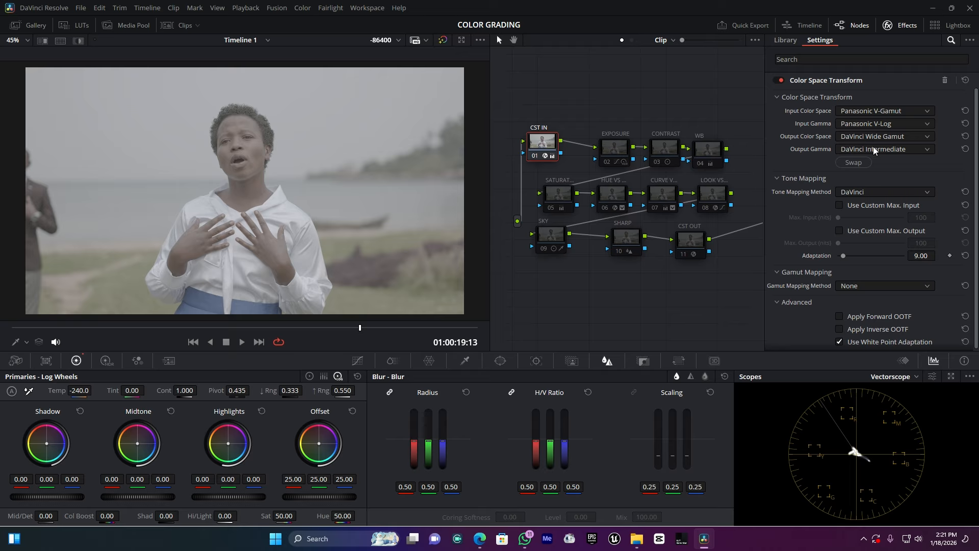
- Toggle the CST IN node off and on to compare its effect on the image
click(534, 156)
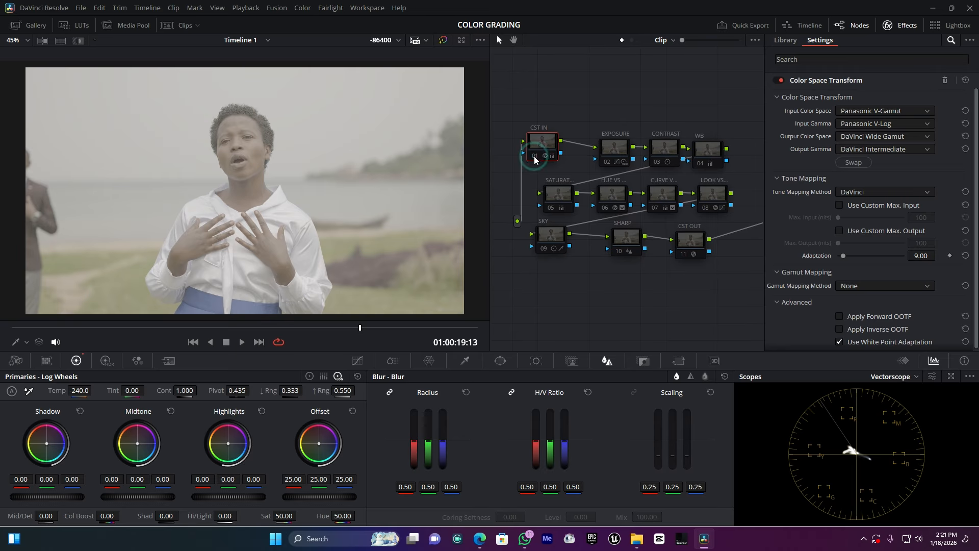
click(533, 157)
click(607, 298)
- Enable the CST OUT node and set its output gamma to Rec.709-A
click(693, 241)
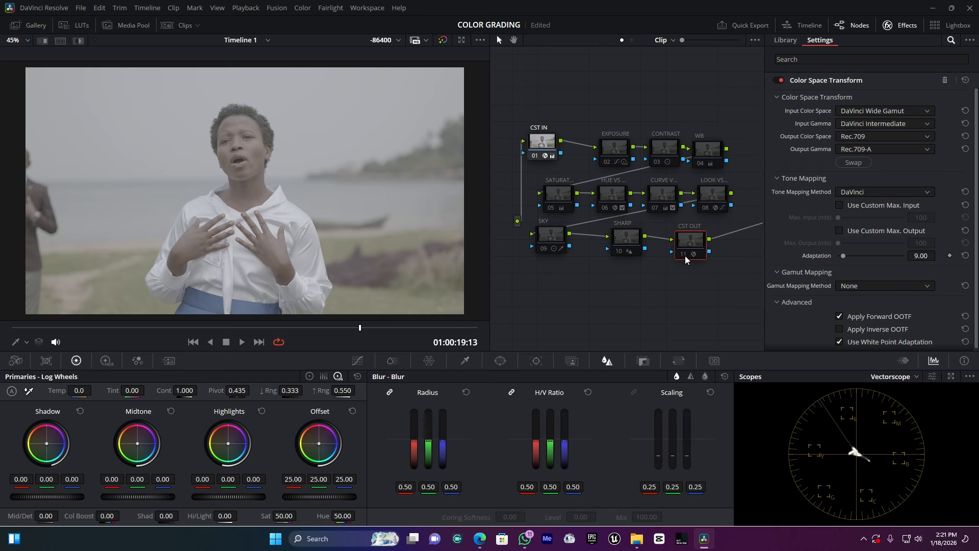
click(685, 256)
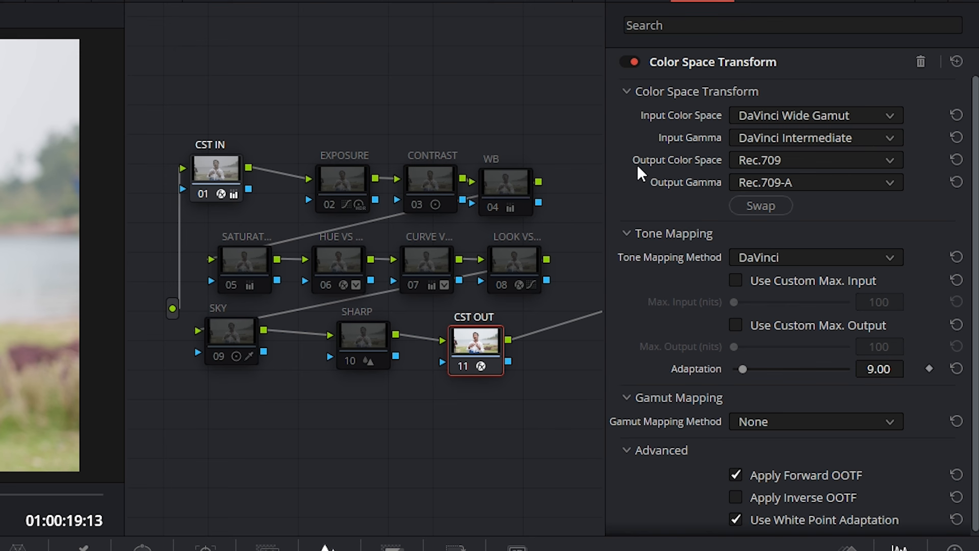
click(765, 185)
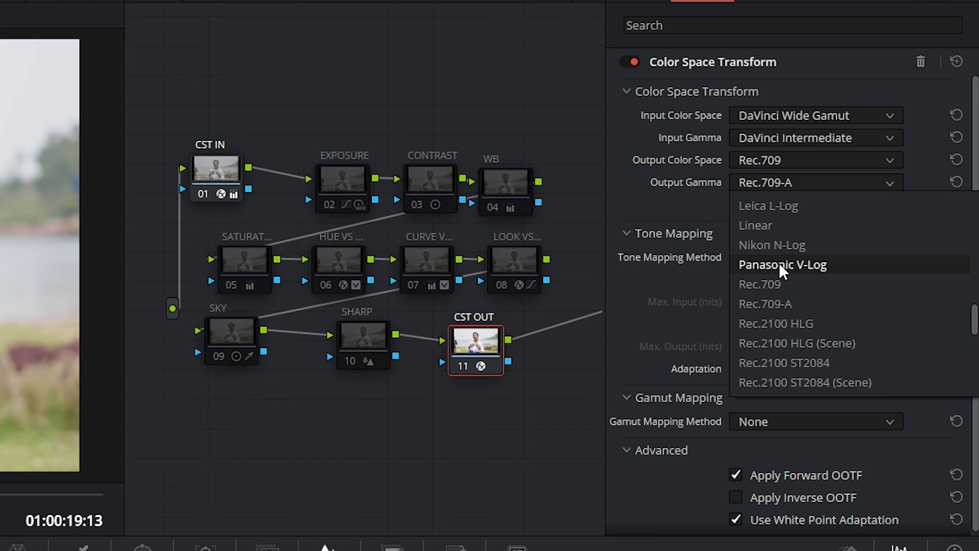
scroll(784, 270, down, 4)
scroll(788, 274, up, 5)
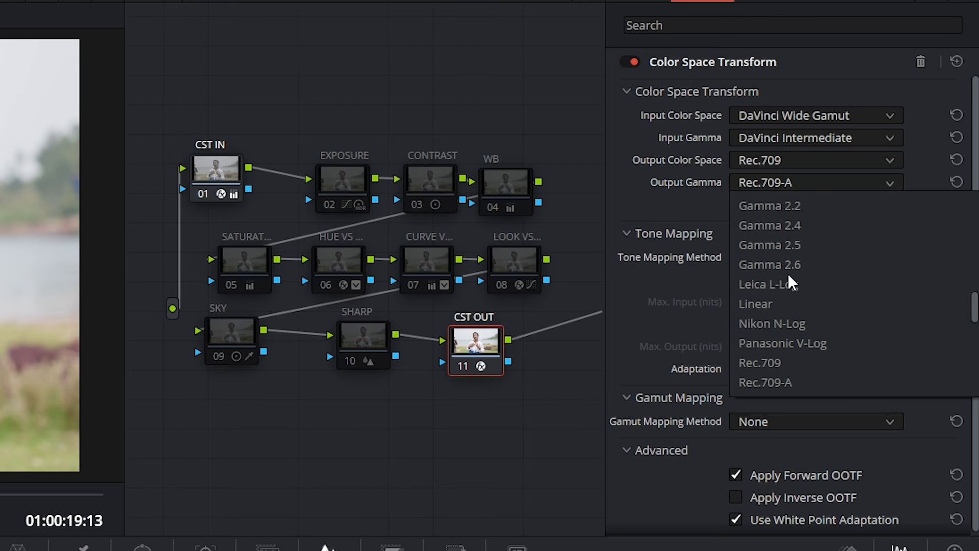
scroll(788, 283, up, 3)
scroll(787, 284, down, 3)
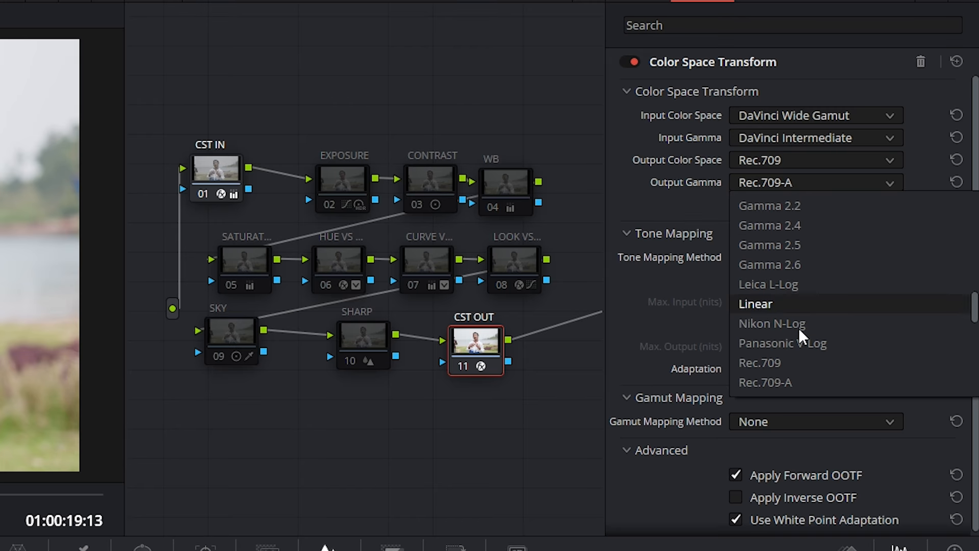
click(783, 383)
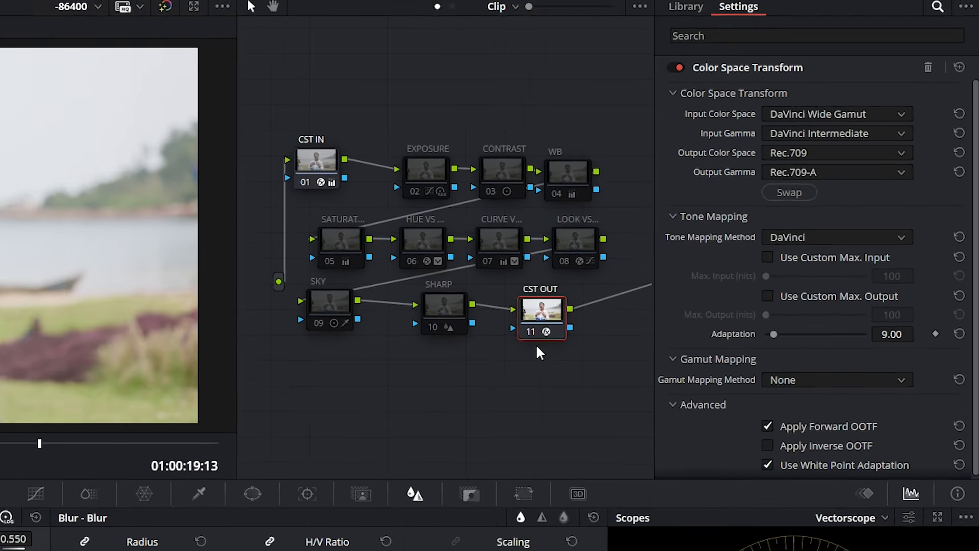
- Toggle the CST OUT node off and on to compare the image before and after the output conversion
click(531, 333)
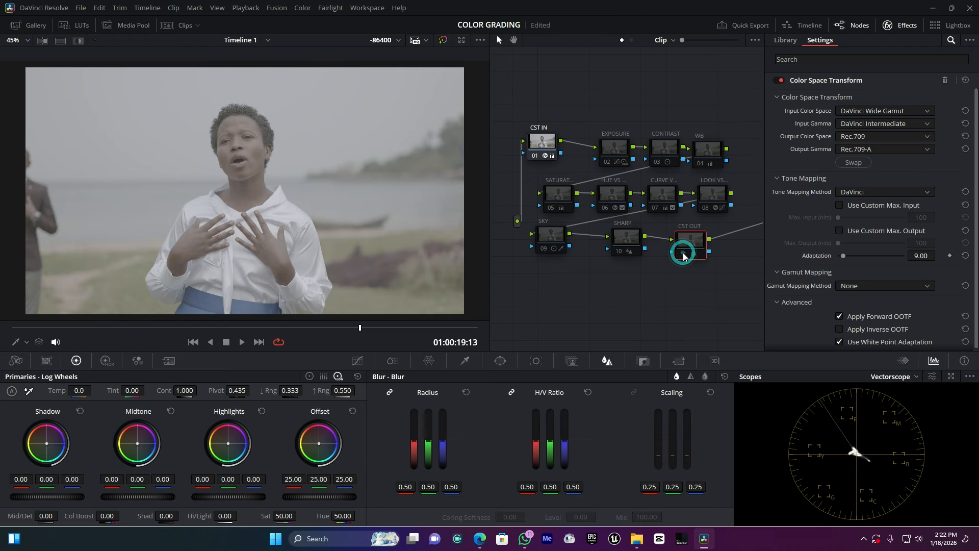
click(683, 254)
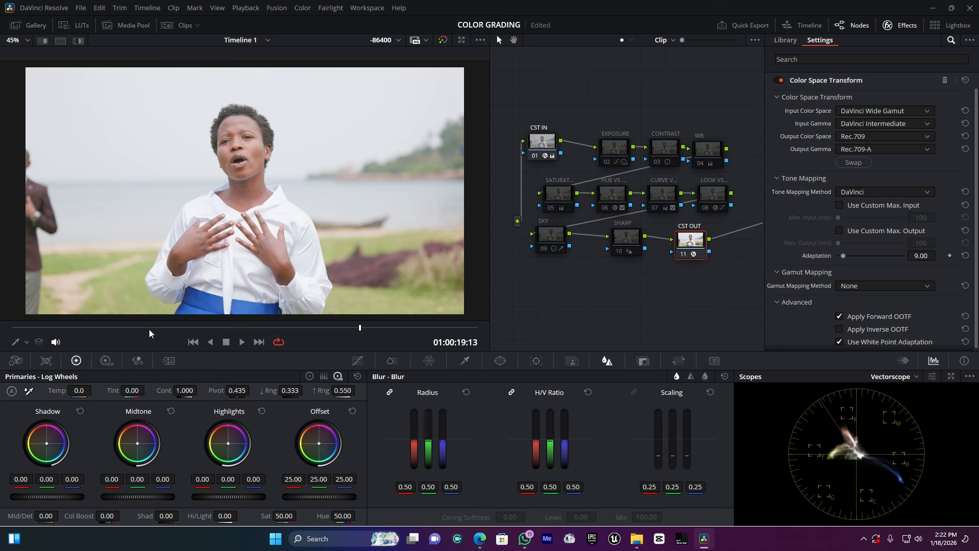
- Go to 01:00:06:22 in the clip, move the EXPOSURE node closer to CST IN and enable it
click(135, 327)
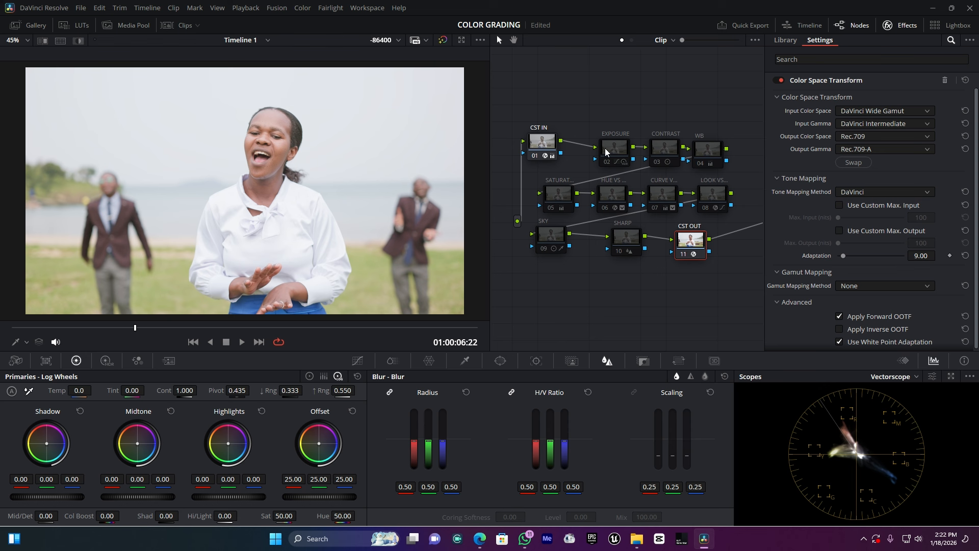
drag(606, 148, 599, 136)
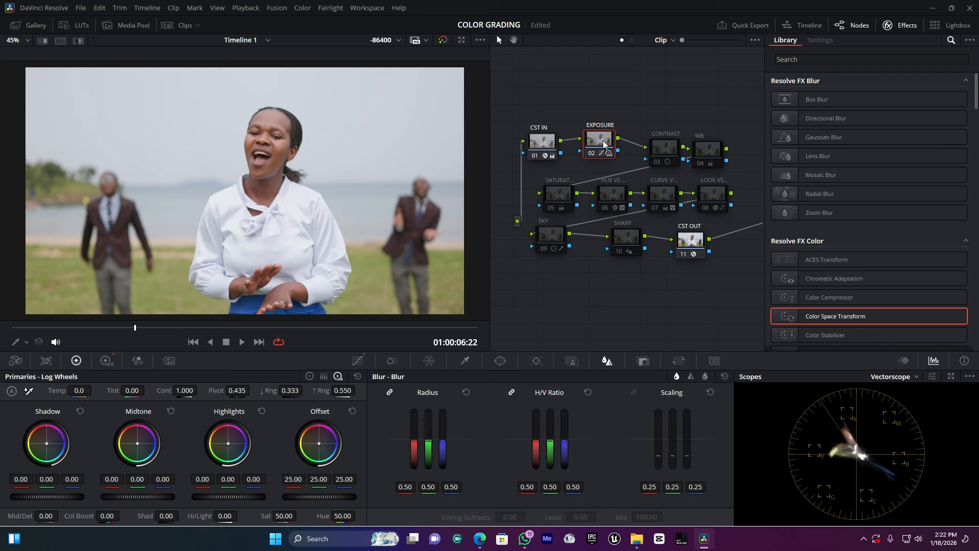
- Disable the EXPOSURE node, add a serial node after it and place the new node above the tree
click(591, 154)
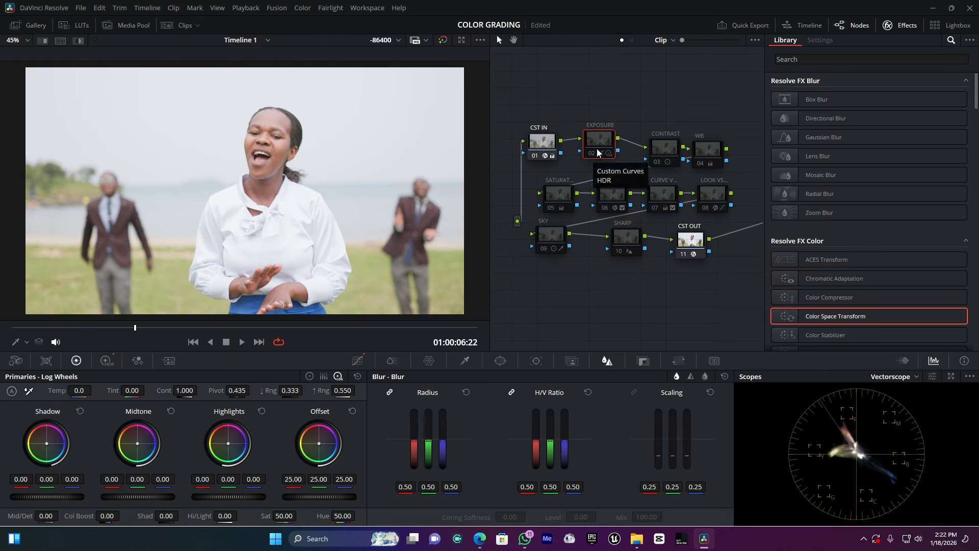
key(alt+s)
drag(650, 283, 635, 103)
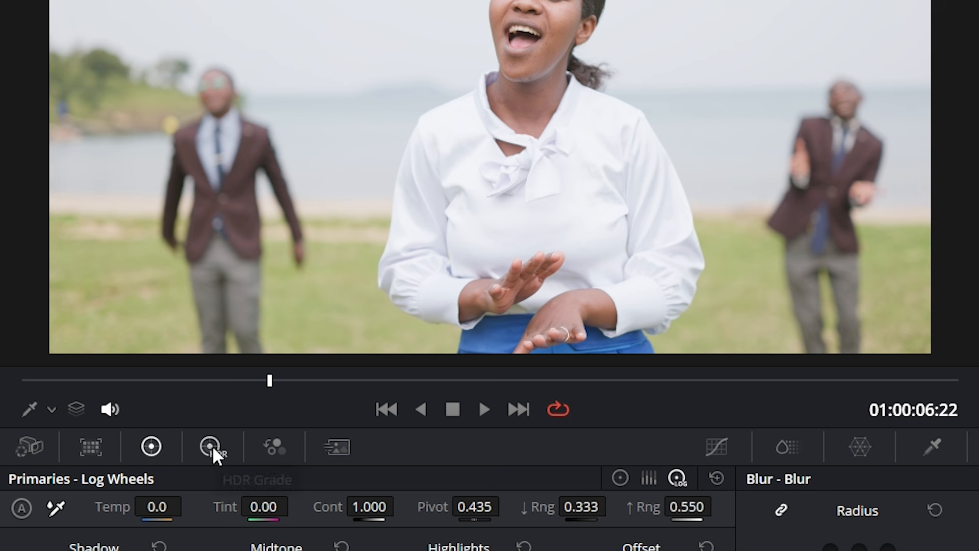
- Lower the new node's exposure in the HDR color wheels, with Light at -0.07 and Global at -1.24
click(212, 445)
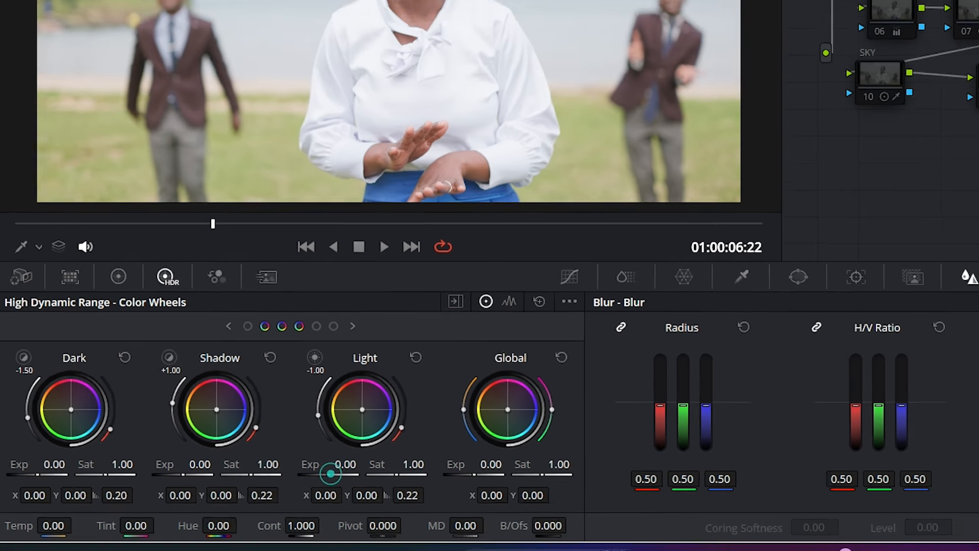
drag(418, 497, 413, 498)
drag(279, 459, 278, 460)
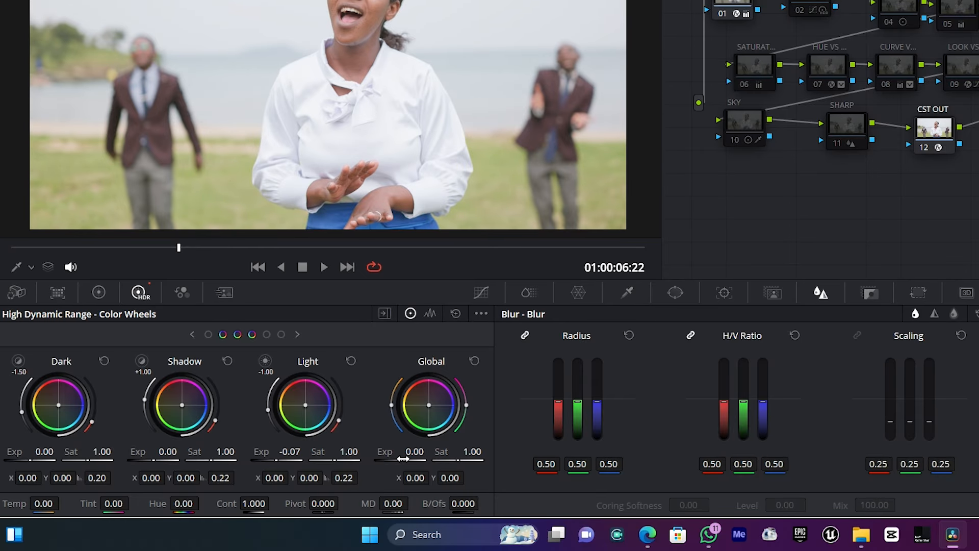
drag(402, 458, 305, 478)
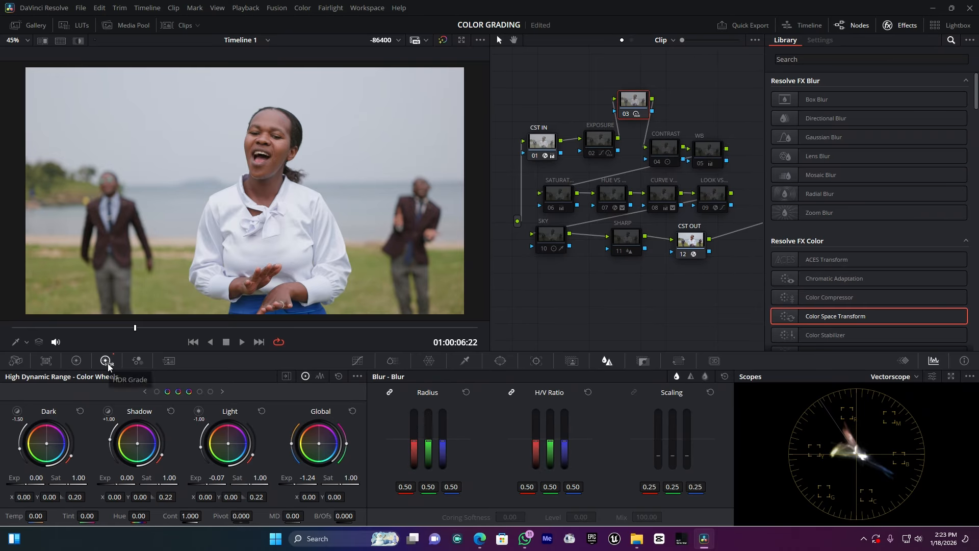
- Delete the unlabelled exposure node and enable the original EXPOSURE node again
click(633, 102)
key(Delete)
click(592, 154)
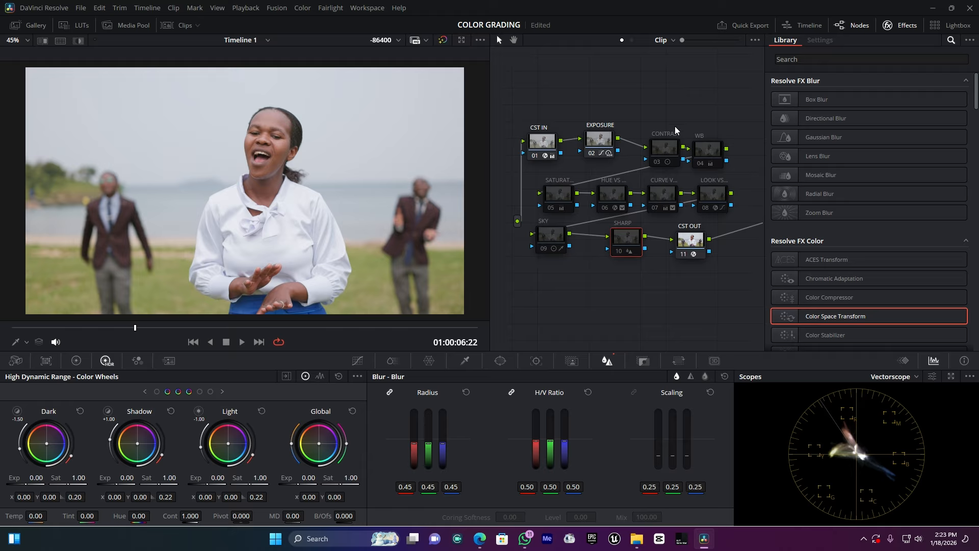
- Line up the CONTRAST node beside EXPOSURE and toggle it on and off to compare its effect
drag(666, 149, 656, 129)
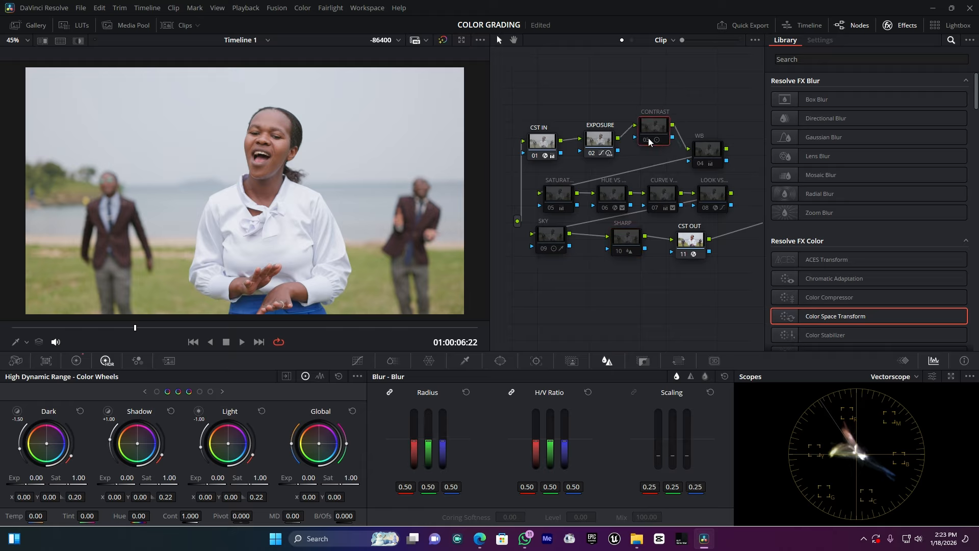
click(647, 143)
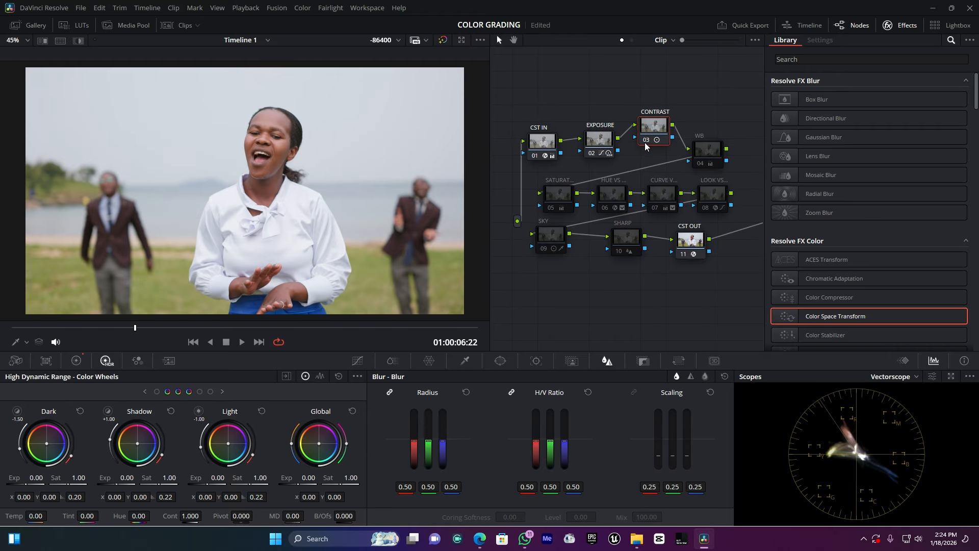
click(646, 141)
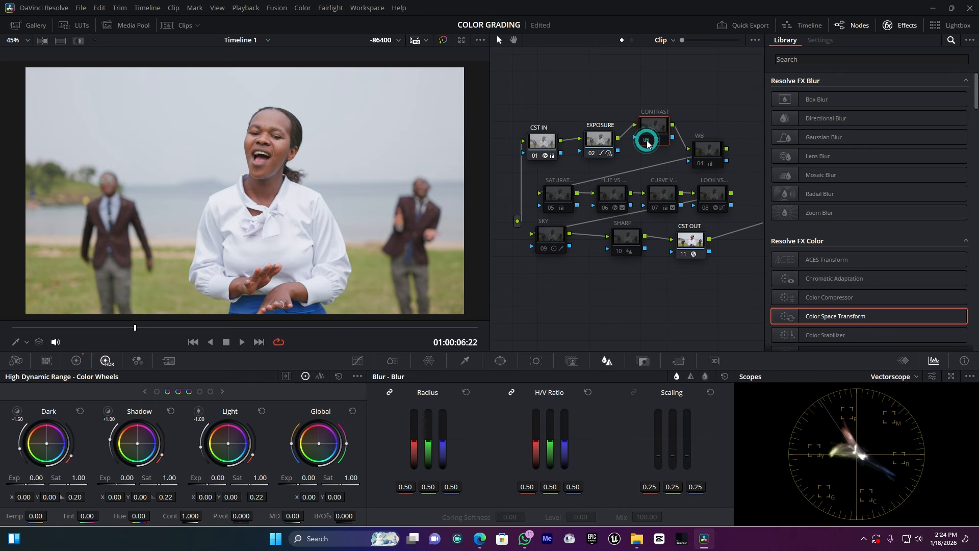
drag(654, 122, 657, 135)
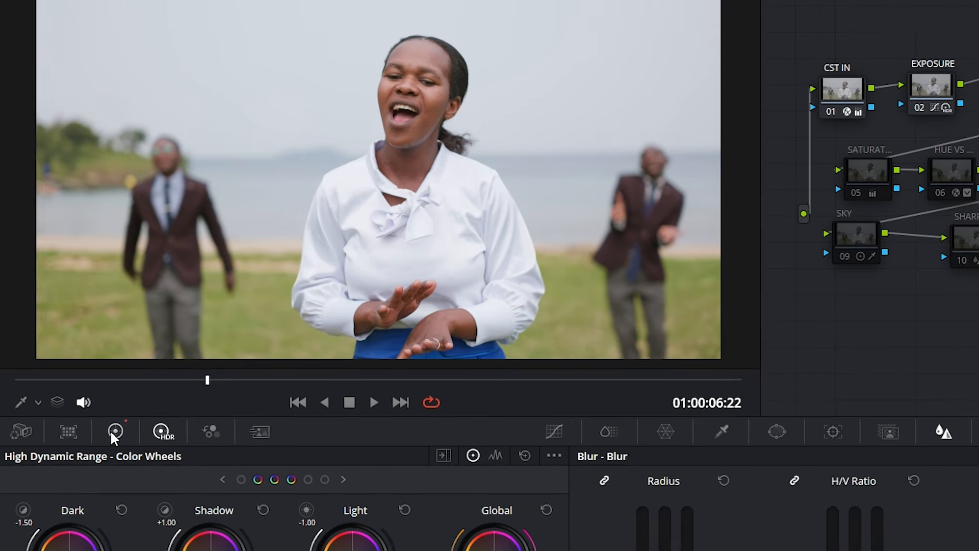
- Reset the CONTRAST node's contrast to 1 in the primaries and raise it to 1.120
click(126, 438)
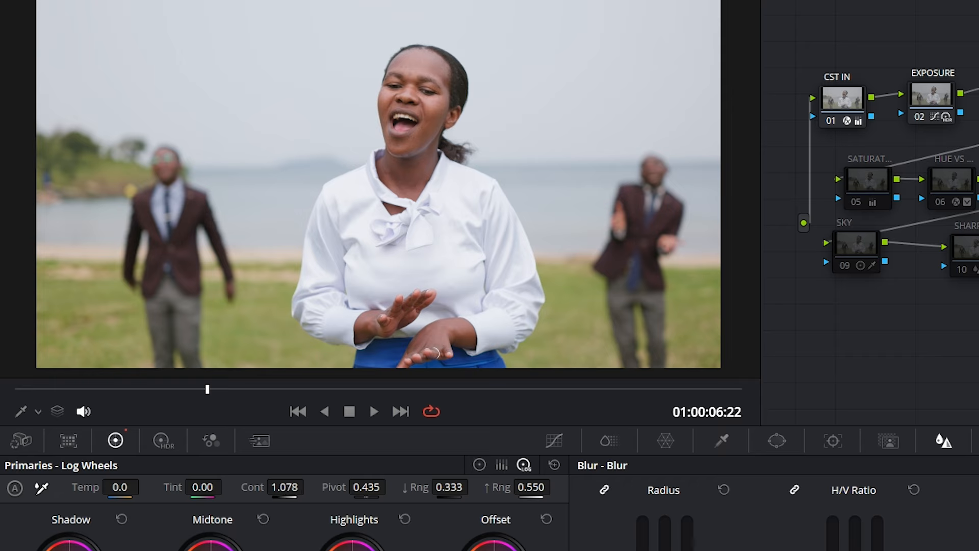
click(288, 487)
right_click(287, 488)
double_click(272, 484)
text(1)
click(320, 461)
drag(285, 487, 308, 487)
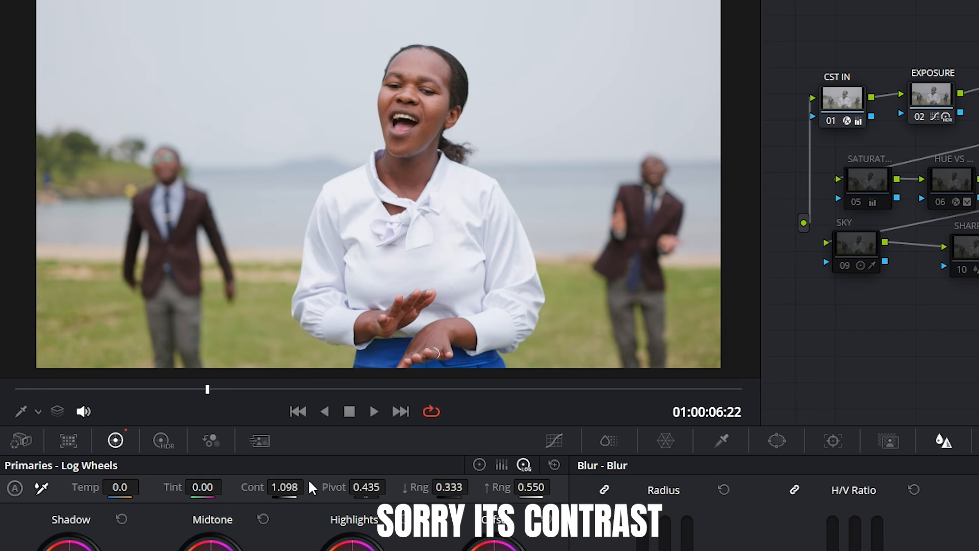
drag(284, 489, 289, 488)
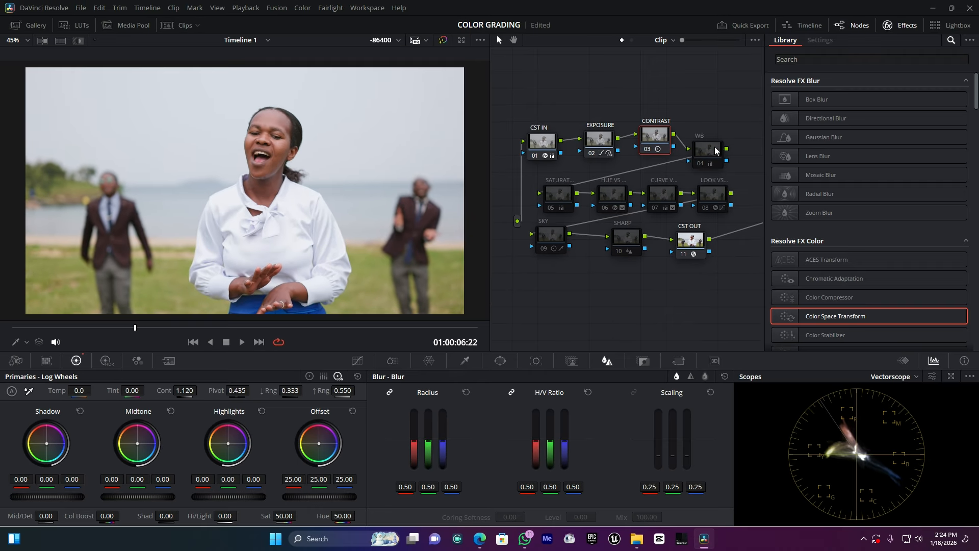
- Line up the WB node after CONTRAST, enable it and adjust its color temperature
drag(714, 146, 726, 129)
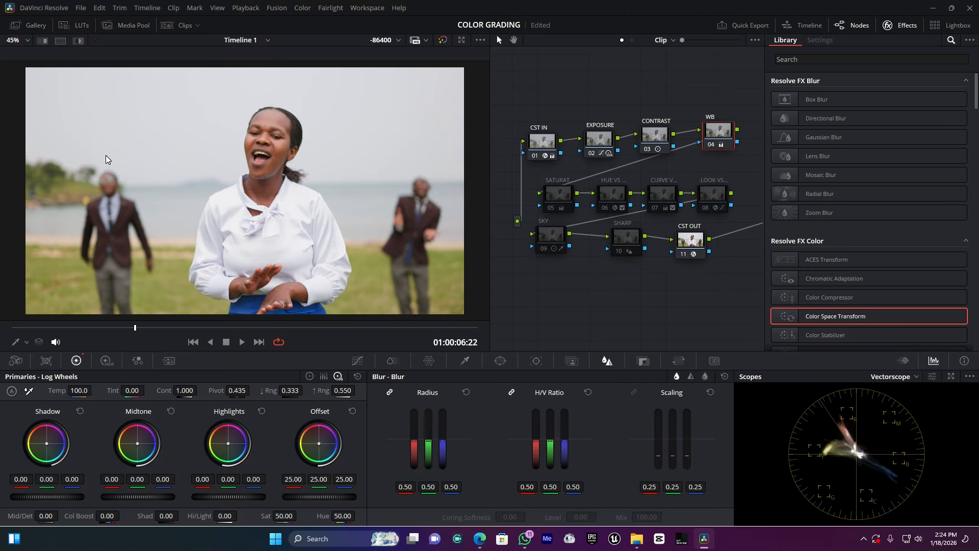
click(710, 146)
drag(79, 390, 141, 391)
mouse_move(79, 390)
mouse_down()
mouse_move(5, 391)
mouse_move(140, 390)
mouse_move(30, 390)
mouse_move(79, 391)
mouse_move(142, 438)
mouse_up()
- Shift the SATURATION node slightly within its row and enable it
drag(562, 197, 557, 195)
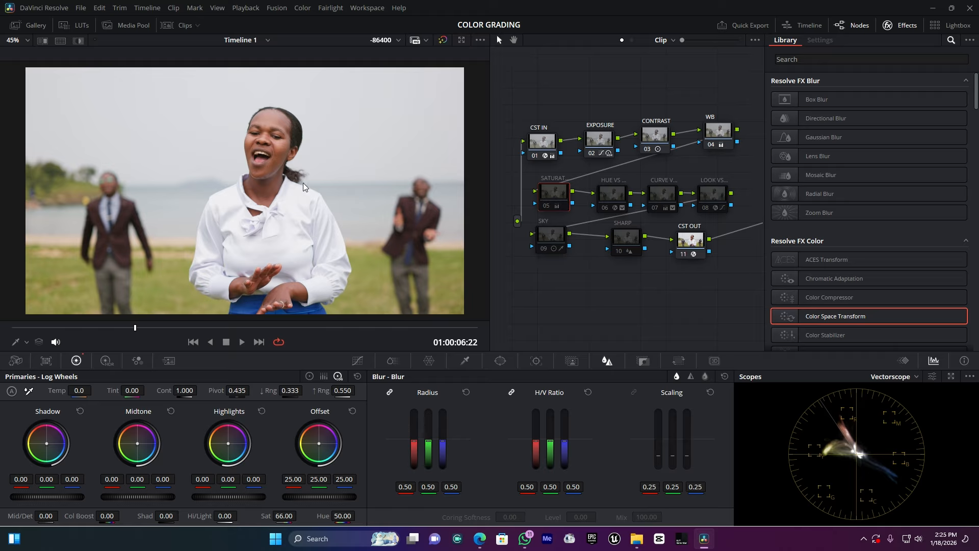
click(547, 206)
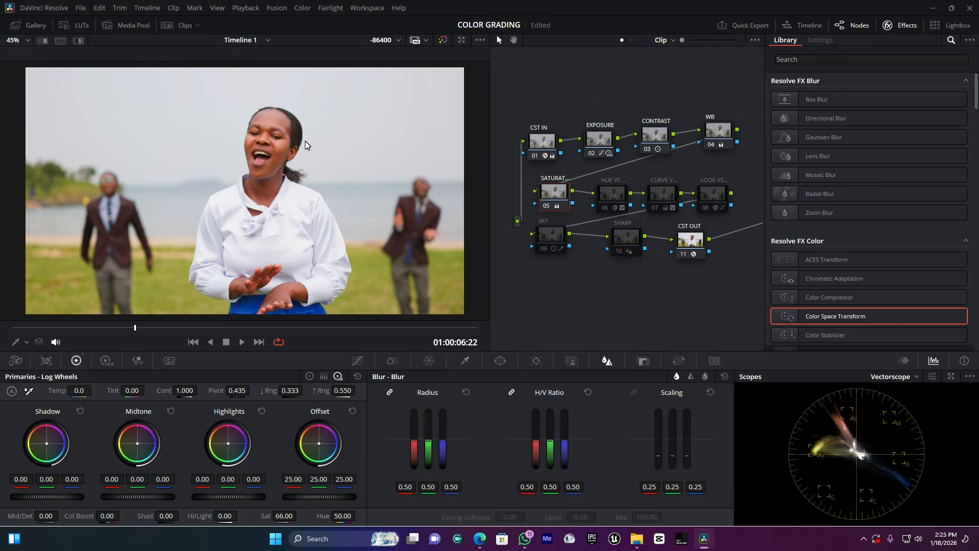
drag(547, 204, 546, 207)
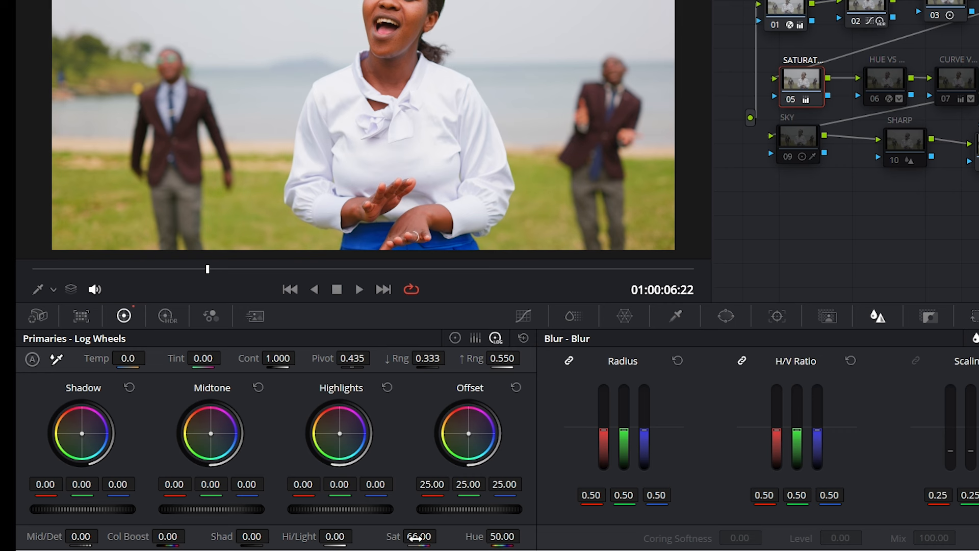
- Try saturation values of 71.70 and 69.20 on the SATURATION node and restore it to 66
mouse_move(415, 536)
mouse_down()
mouse_move(383, 536)
mouse_move(434, 536)
mouse_move(397, 535)
mouse_move(421, 536)
mouse_up()
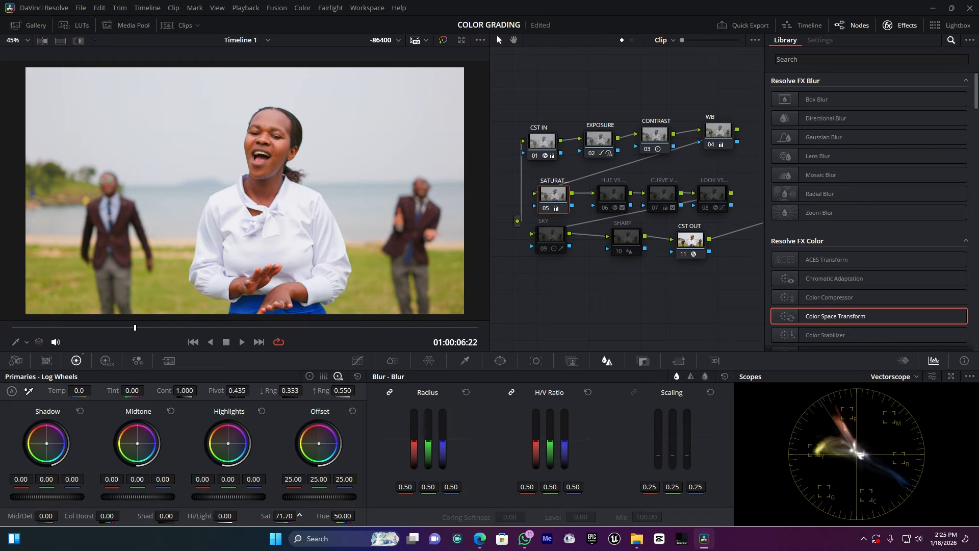
drag(299, 515, 280, 517)
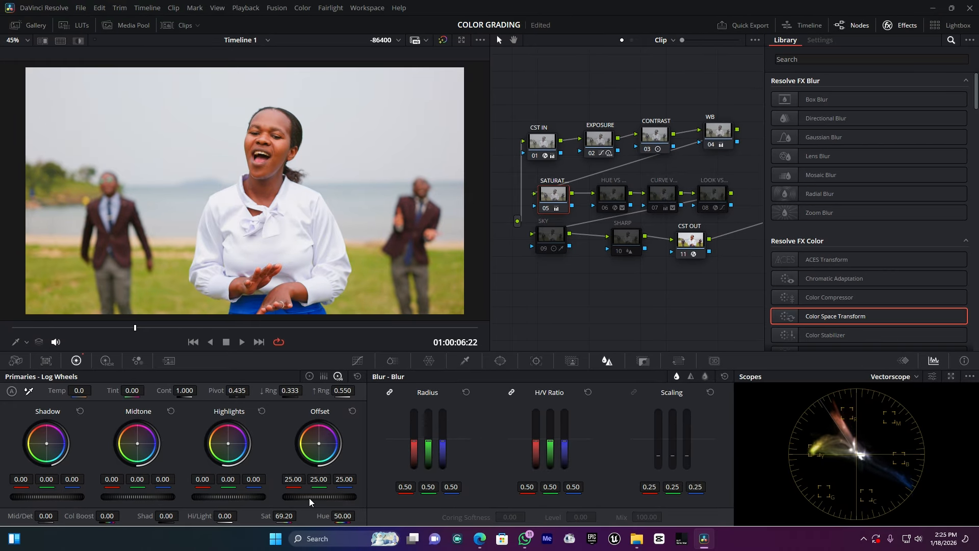
drag(285, 516, 281, 516)
double_click(282, 516)
text(66)
key(Return)
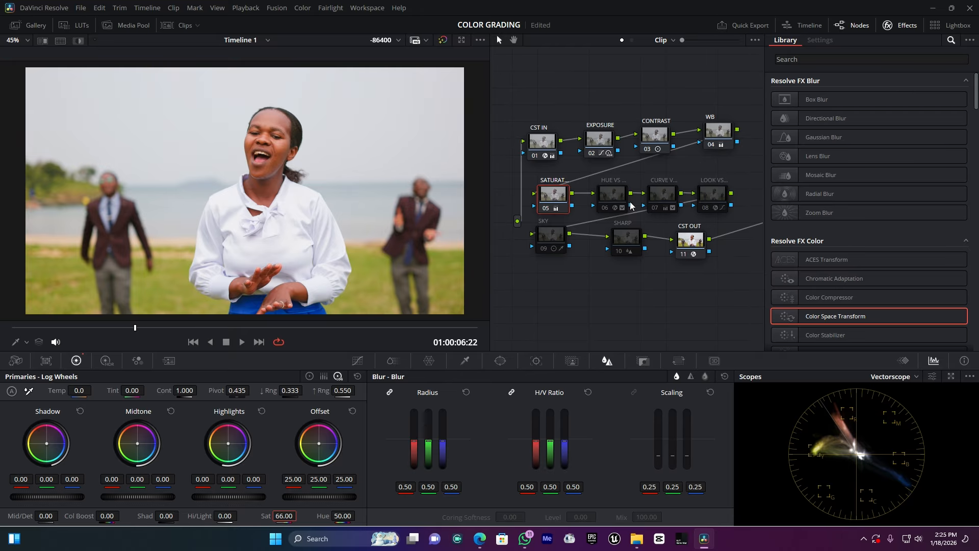
- Reposition the SATURATION and HUE VS nodes and toggle HUE VS on and off to compare its effect
drag(613, 192, 612, 189)
drag(555, 197, 550, 195)
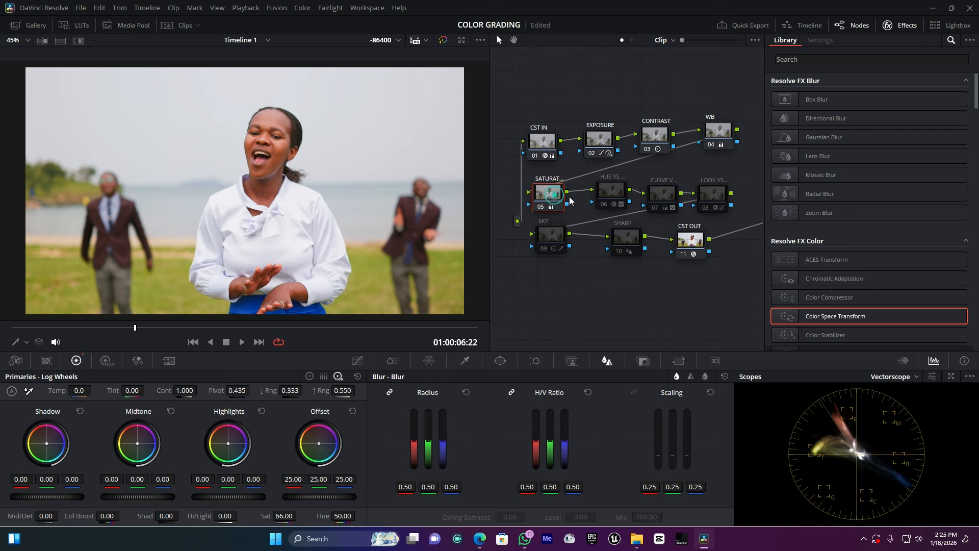
click(610, 192)
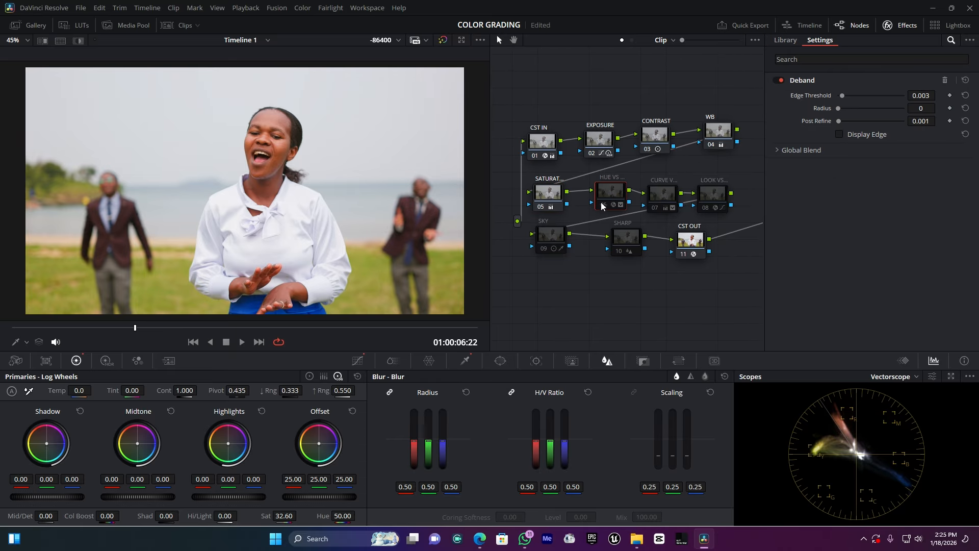
click(604, 205)
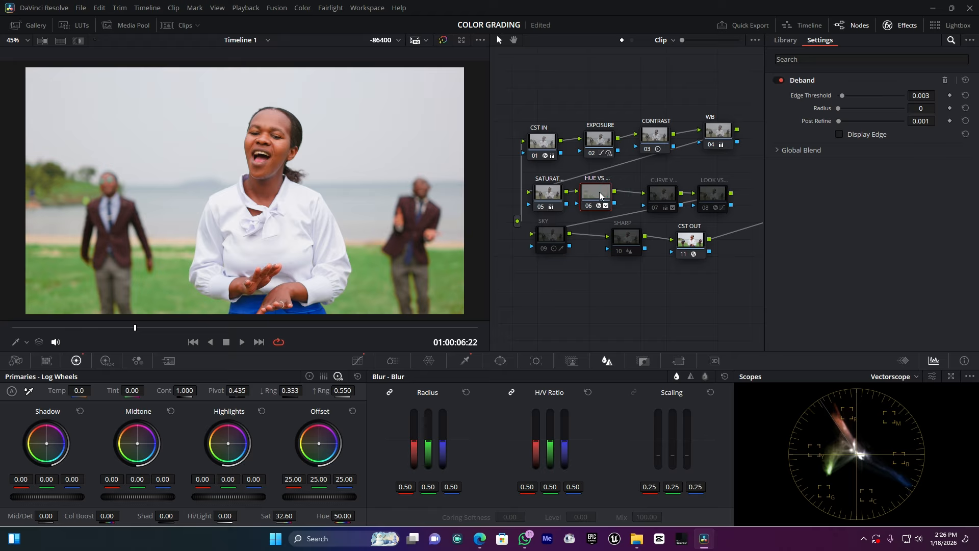
click(589, 205)
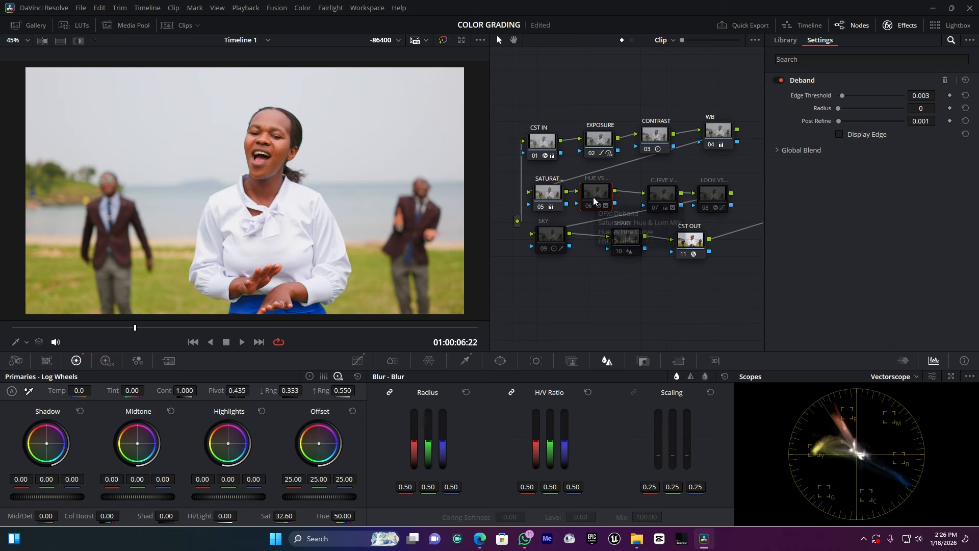
- Add a serial node after HUE VS and sample the green grass with the HSL Qualifier
key(alt+s)
drag(649, 277, 635, 176)
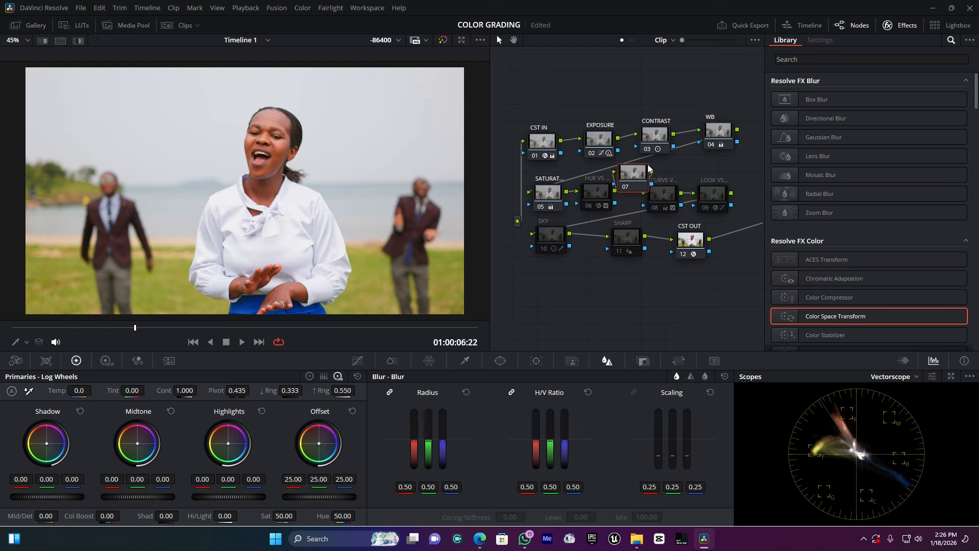
click(468, 360)
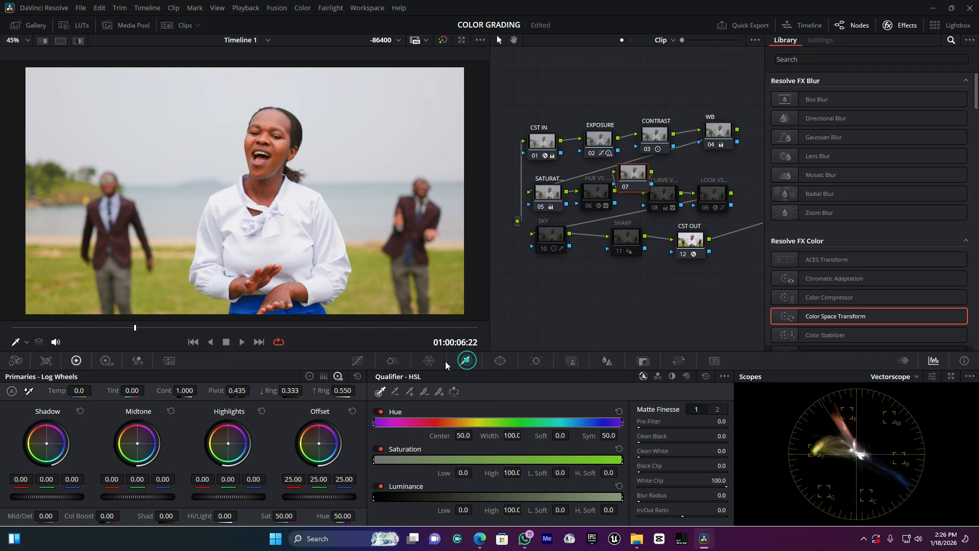
click(378, 274)
click(376, 278)
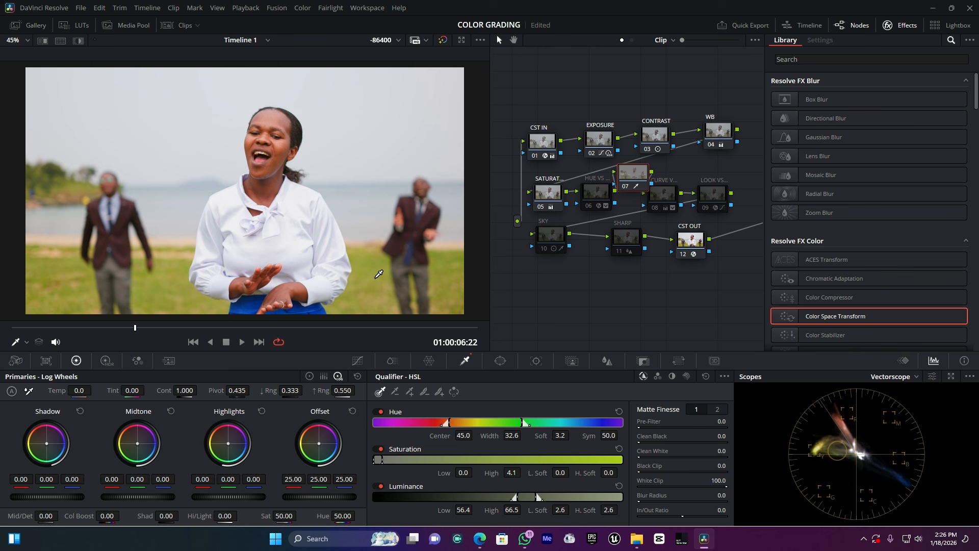
- Highlight the selection and narrow it to the greens with hue center 50.5, width 18.4, saturation 1.1 to 11.2 and luminance 53.4 to 68.1
key(shift+h)
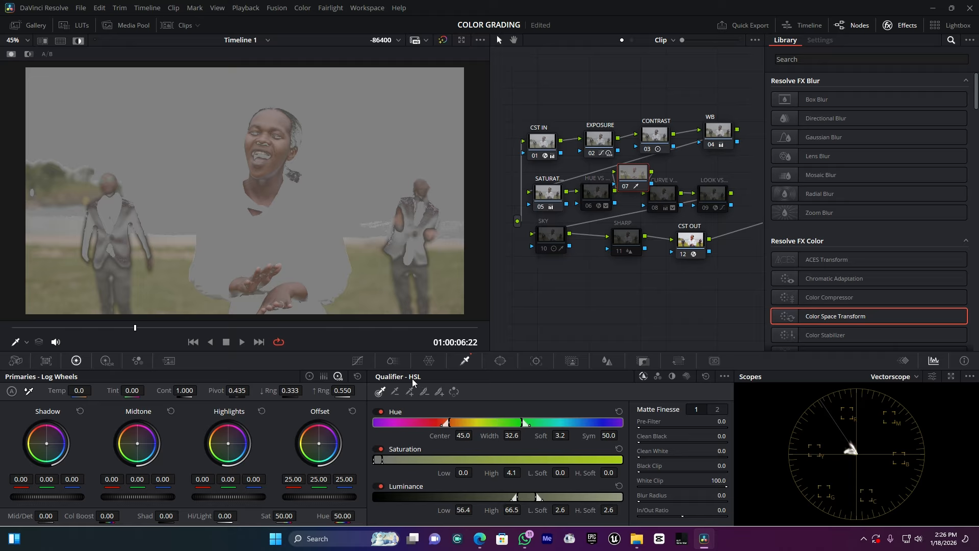
drag(482, 423, 498, 425)
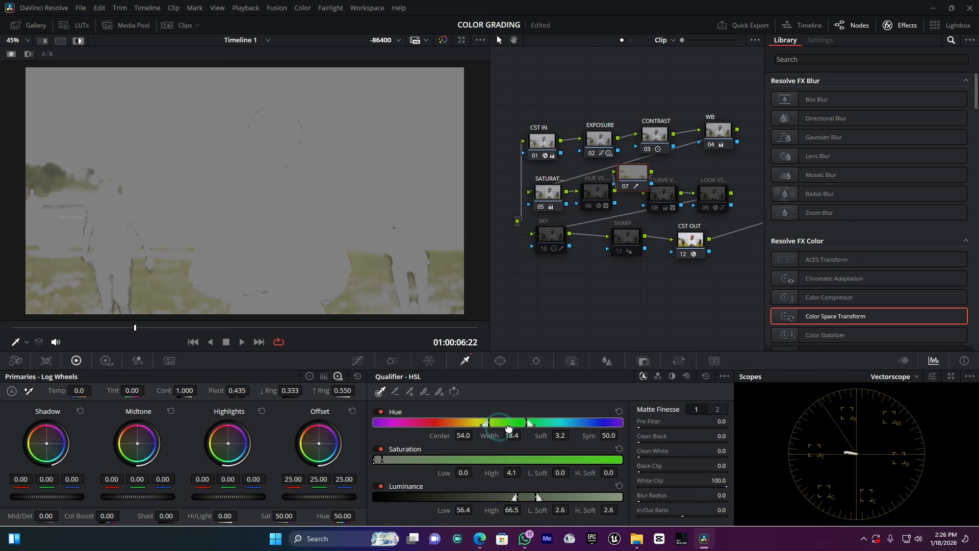
drag(518, 422, 522, 422)
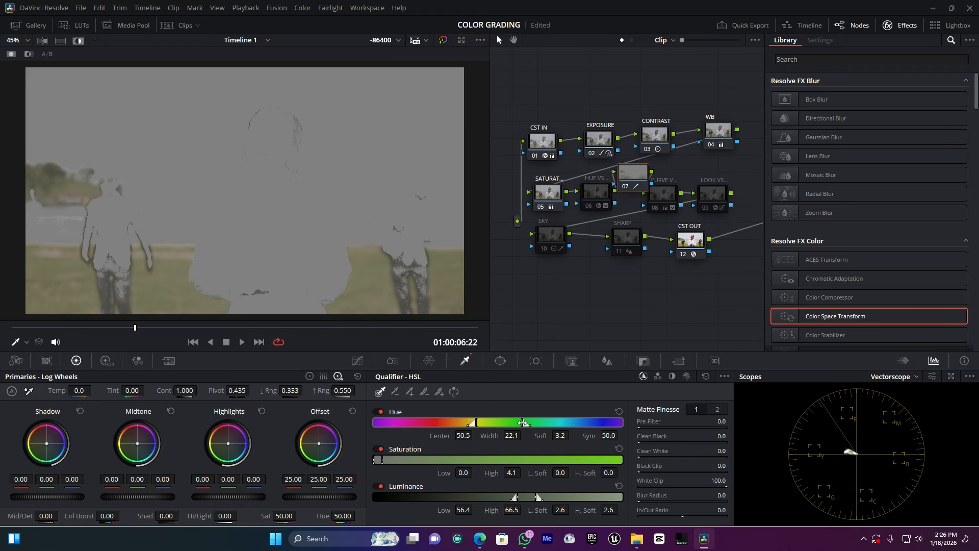
mouse_move(381, 460)
mouse_down()
mouse_move(401, 460)
mouse_move(390, 460)
mouse_up()
key(ctrl+z)
key(ctrl+z)
mouse_move(535, 496)
mouse_down()
mouse_move(546, 497)
mouse_move(528, 498)
mouse_up()
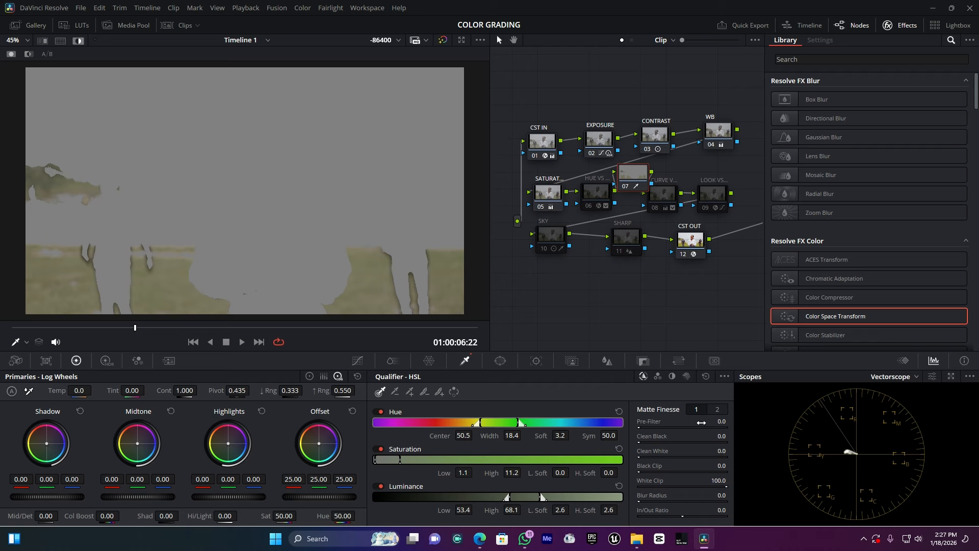
- Refine the grass matte with some blur radius and a denoise of 7.1, and turn the highlight view off
drag(642, 497, 658, 497)
click(719, 410)
click(645, 456)
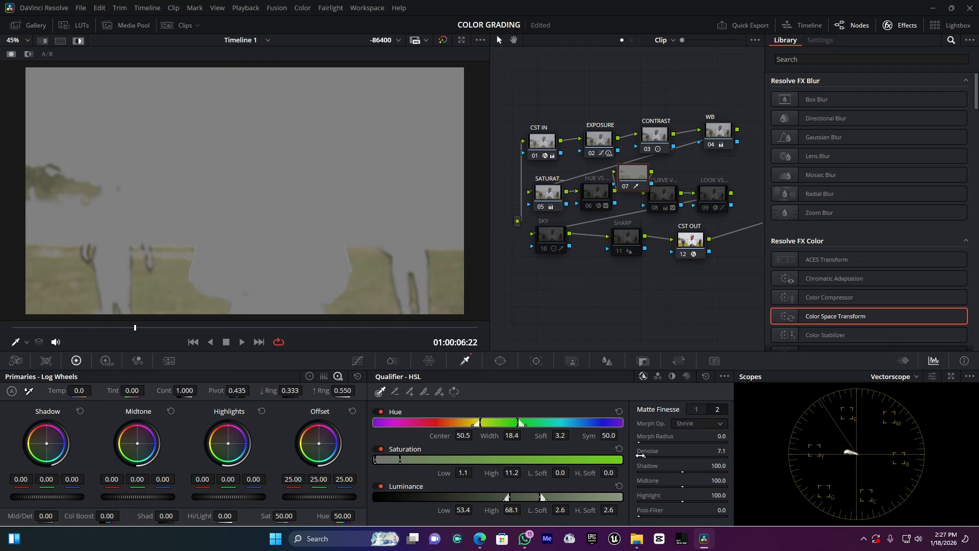
key(shift+h)
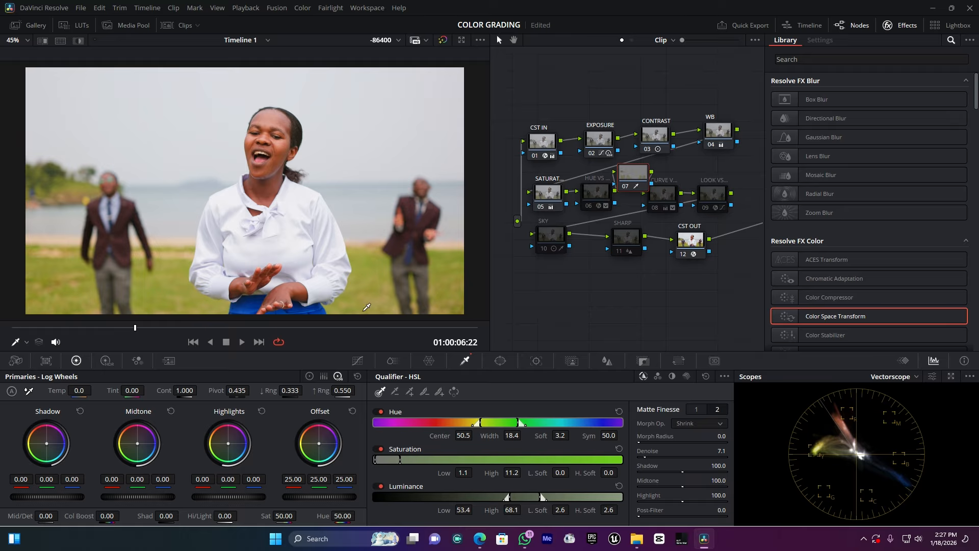
- Shift the selected grass to Hue Rotate -32.80 at the yellow point of the Hue vs Hue curve and set saturation to 39.40
click(357, 361)
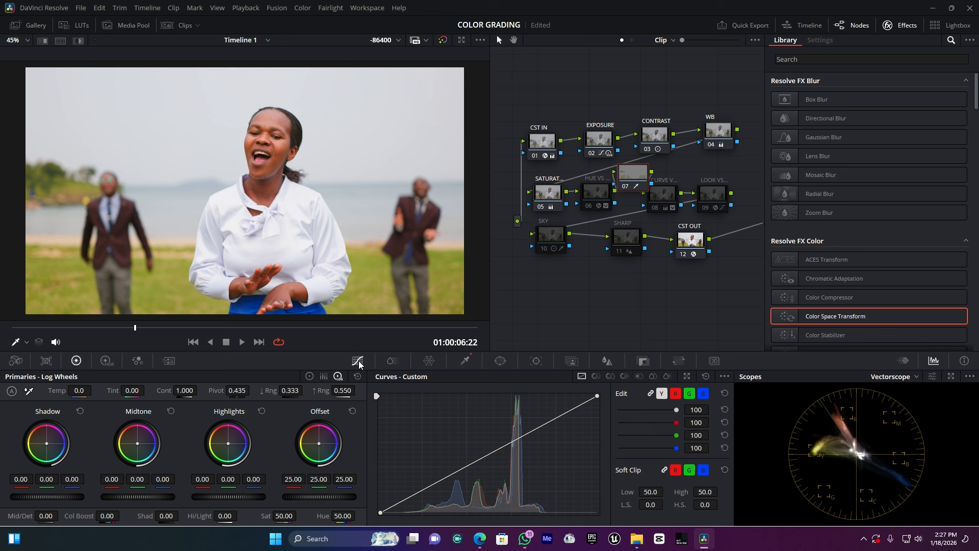
click(596, 376)
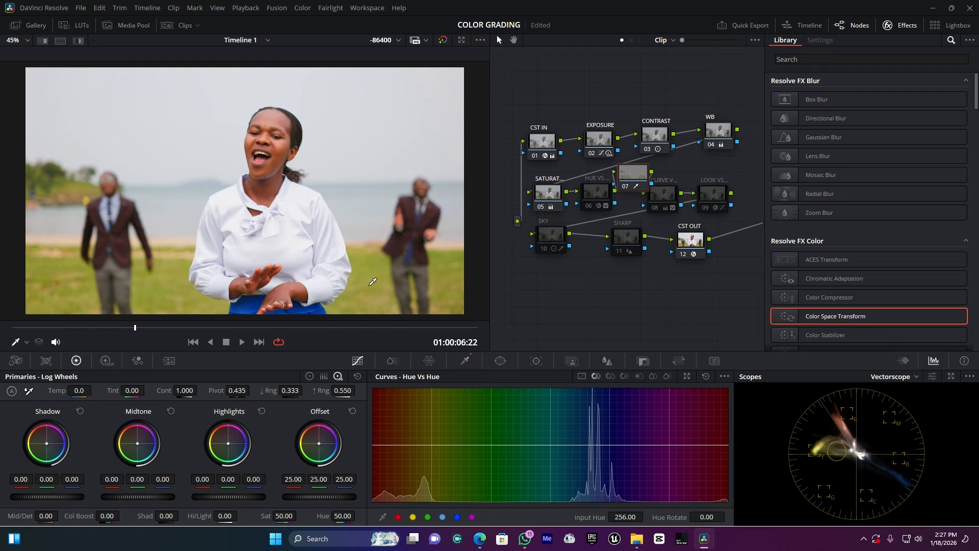
click(429, 517)
drag(432, 444, 432, 455)
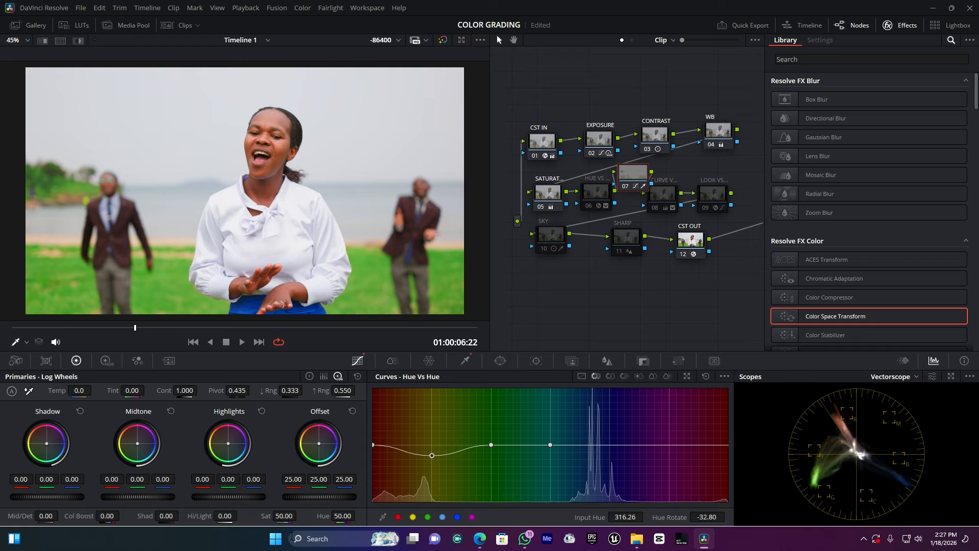
mouse_move(284, 516)
mouse_down()
mouse_move(235, 517)
mouse_move(294, 516)
mouse_up()
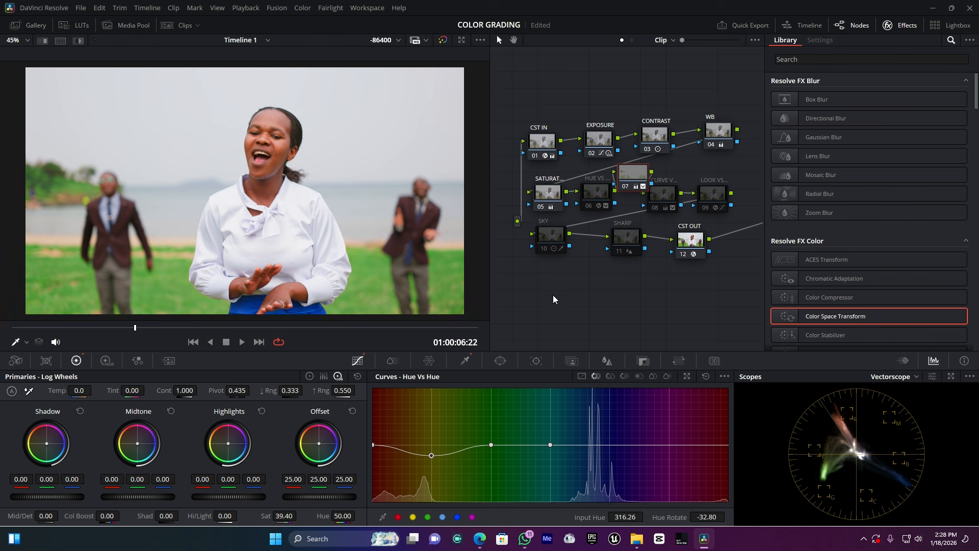
- Enable the HUE VS node in place of the newly added grass node, and delete the added node
click(626, 186)
click(590, 206)
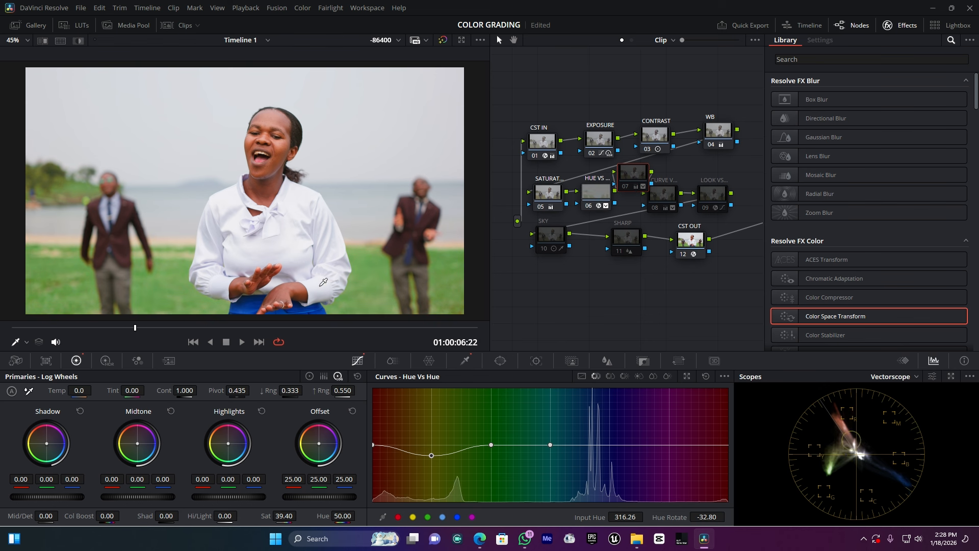
click(633, 178)
key(Delete)
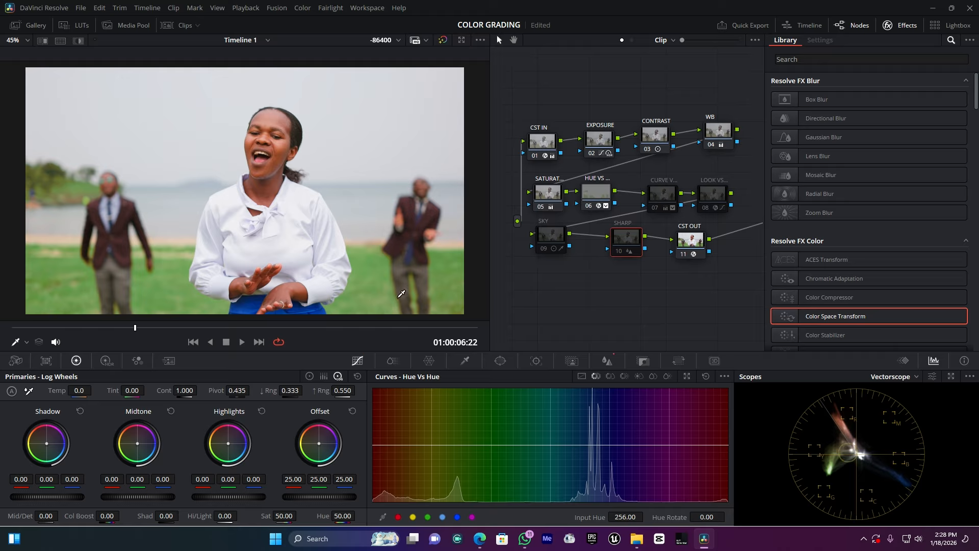
- Try a Hue Rotate of -48.80 at the yellow point of the HUE VS node's Hue vs Hue curve, and undo it
click(598, 191)
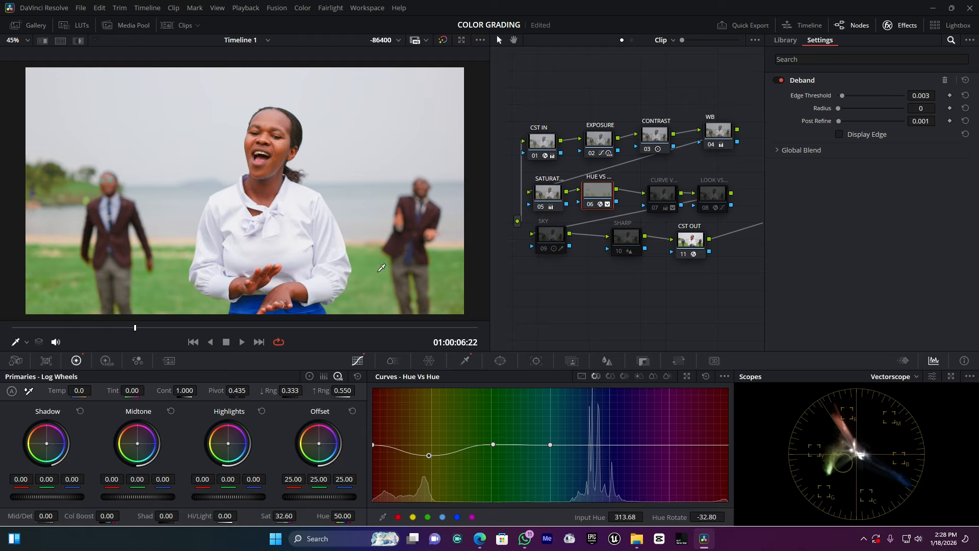
drag(426, 452, 431, 460)
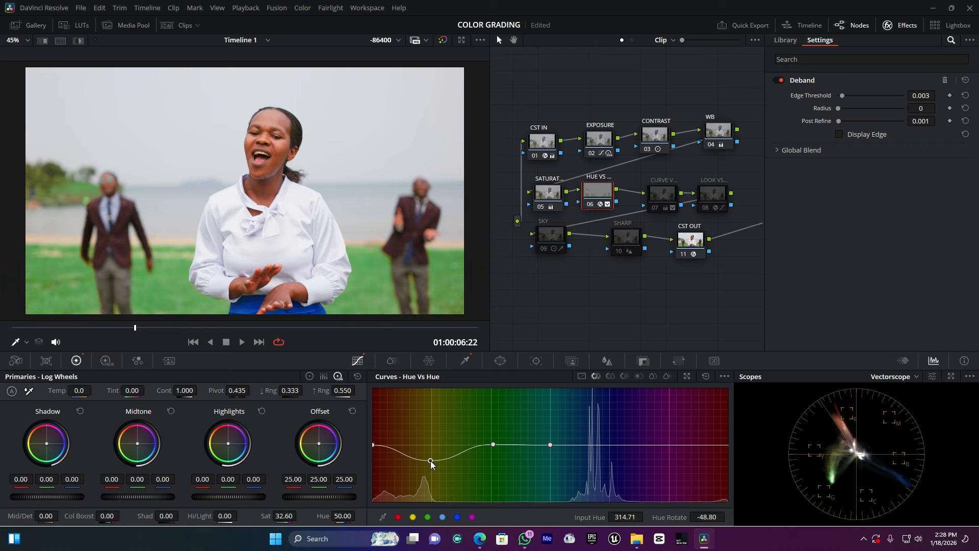
key(ctrl+z)
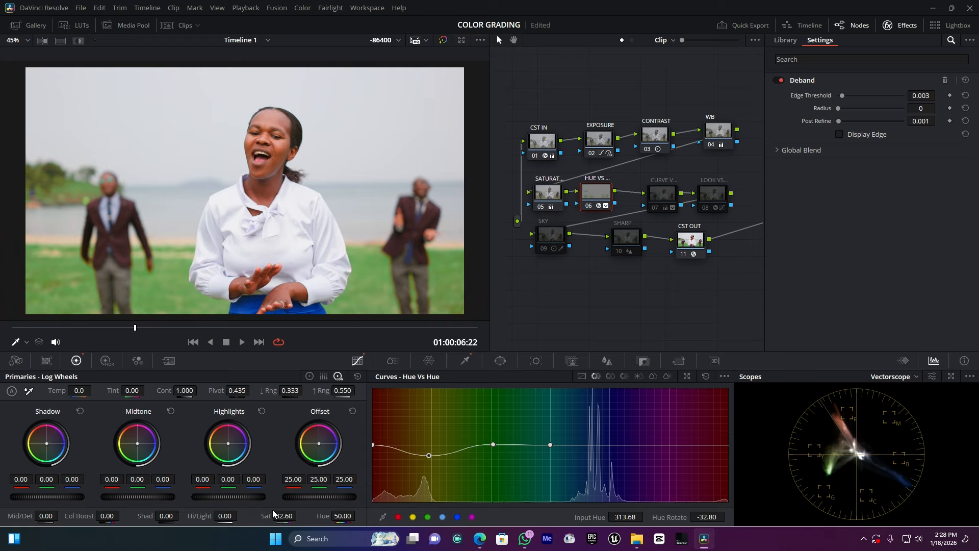
- Reposition the HUE VS and CURVE nodes, toggle CURVE to compare its effect, and leave it enabled
drag(596, 194, 659, 188)
key(ctrl+d)
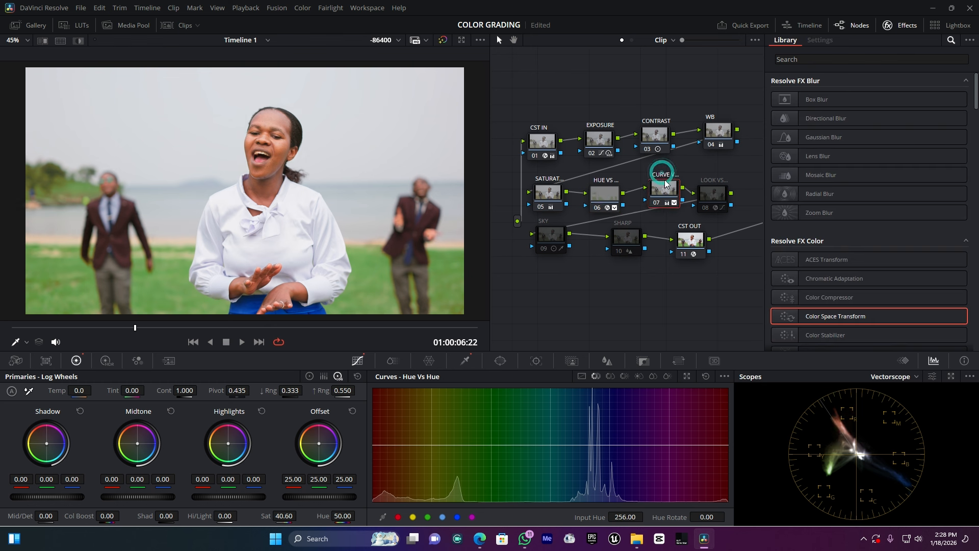
key(ctrl+d)
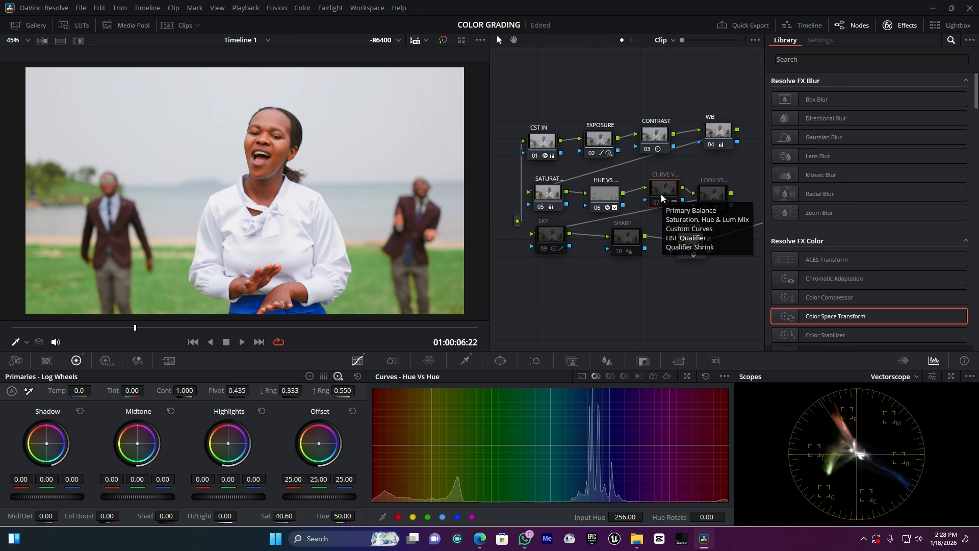
drag(661, 195, 657, 188)
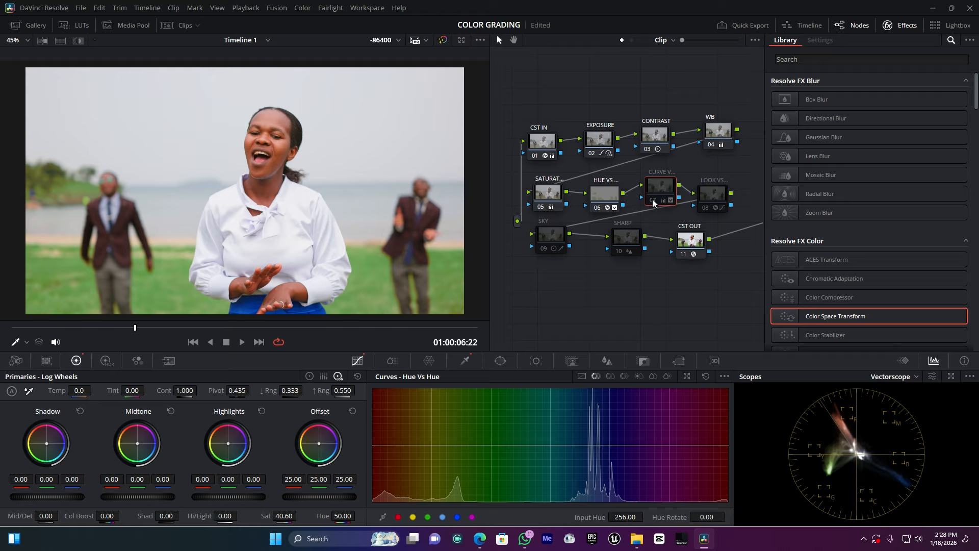
click(652, 199)
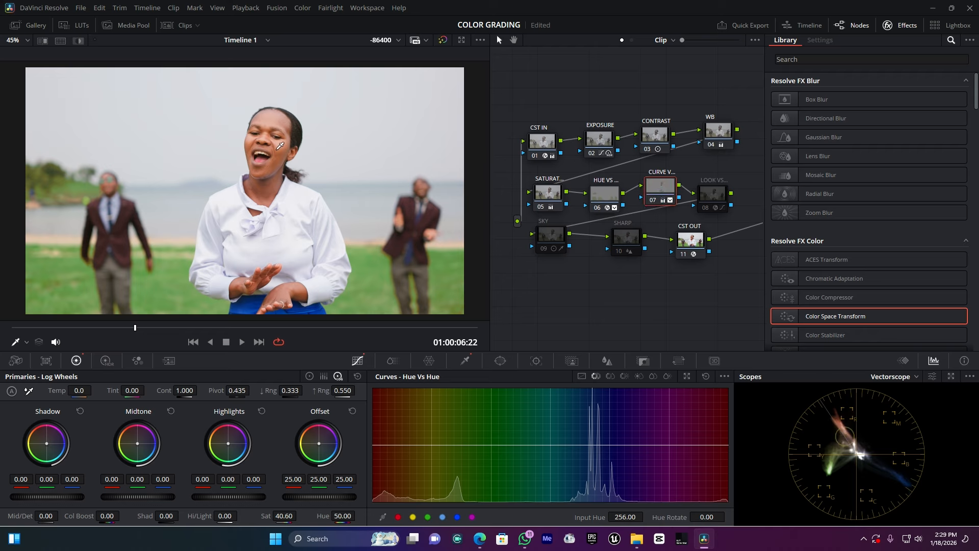
click(653, 200)
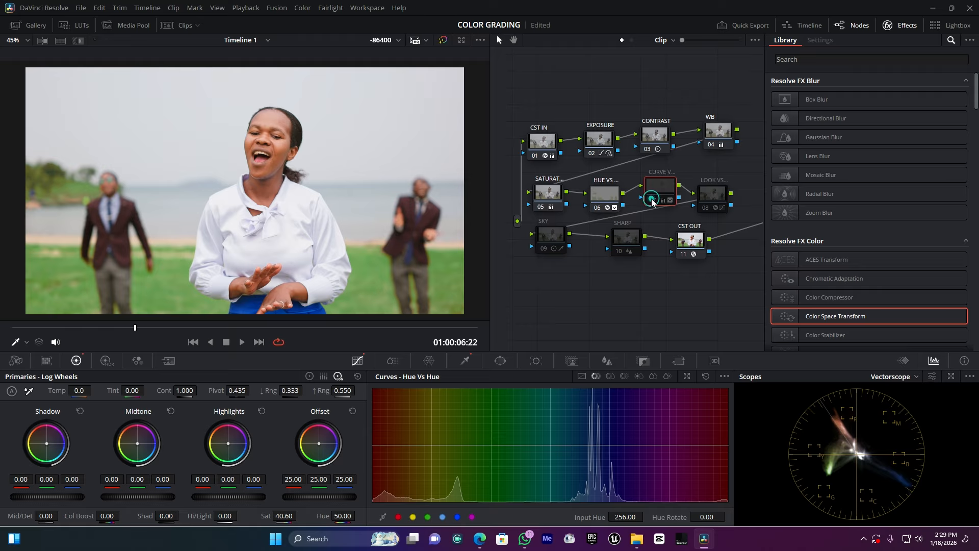
click(652, 201)
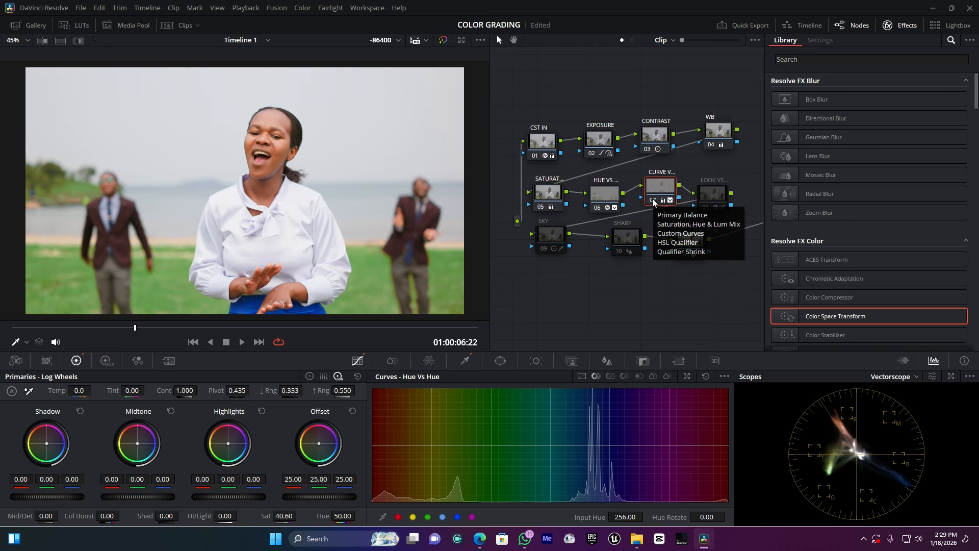
drag(664, 190, 667, 187)
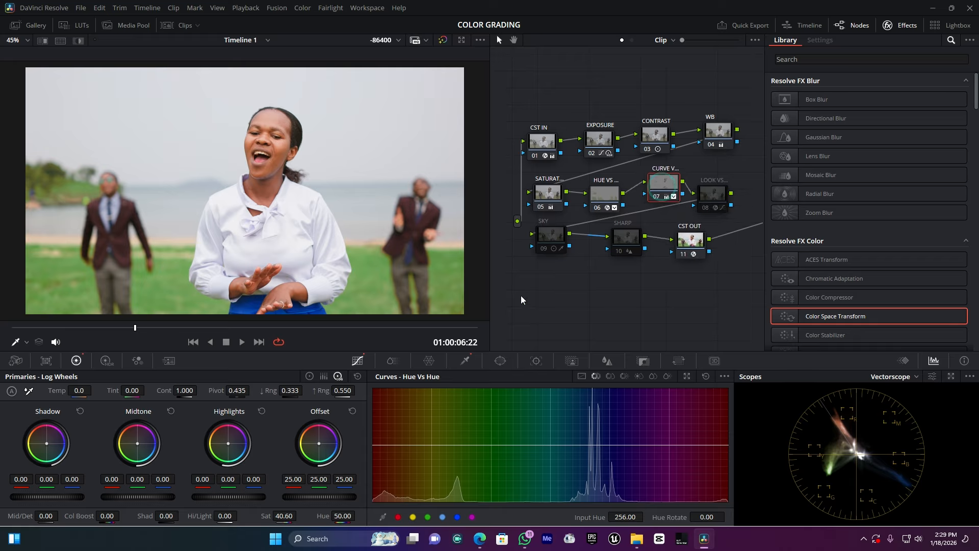
- Adjust the lower and upper points of the CURVE node's custom curve to slightly above the diagonal, and toggle the node to compare
click(359, 361)
click(582, 376)
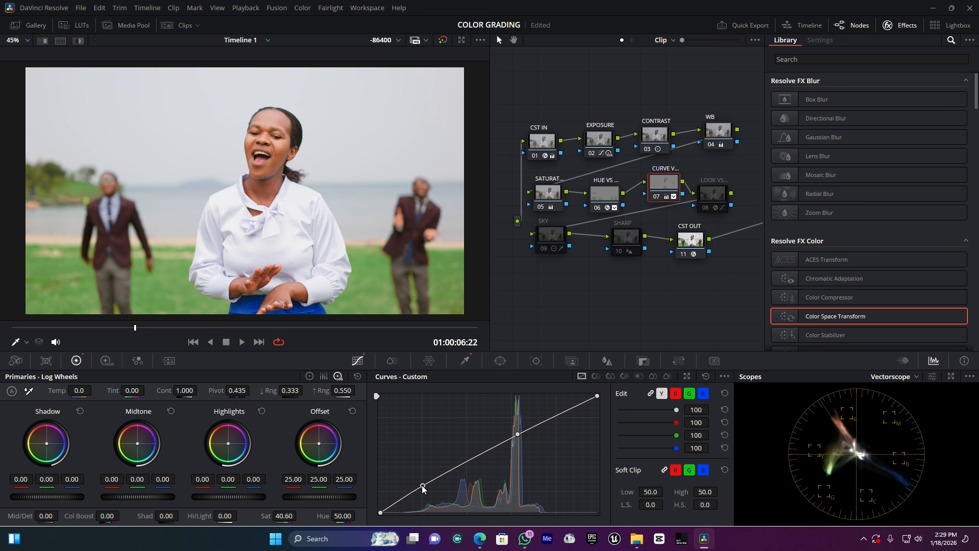
drag(422, 486, 423, 492)
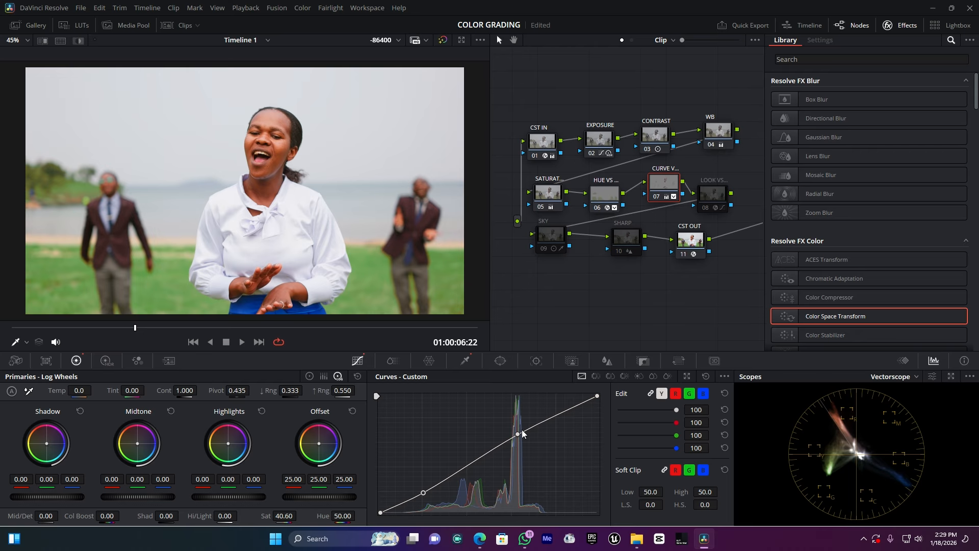
drag(516, 435, 519, 439)
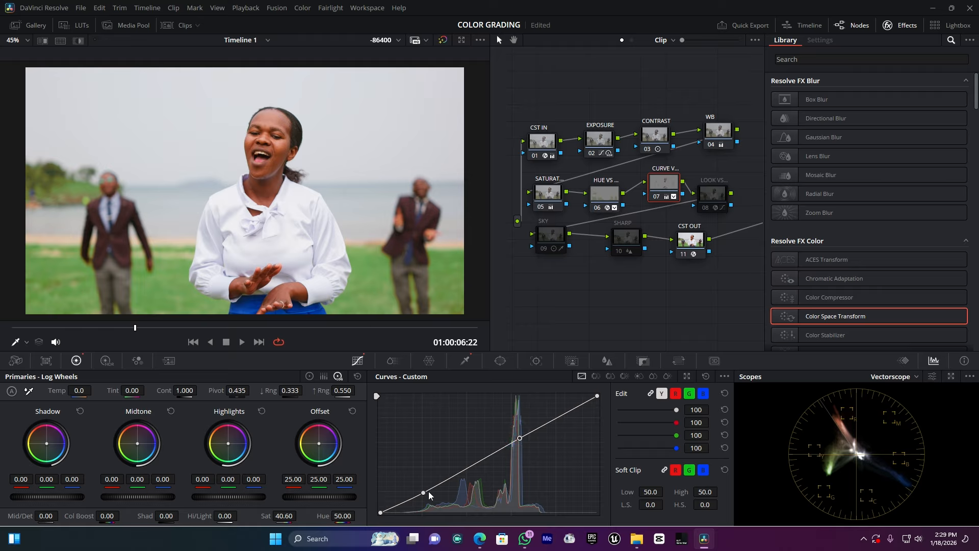
drag(423, 493, 420, 487)
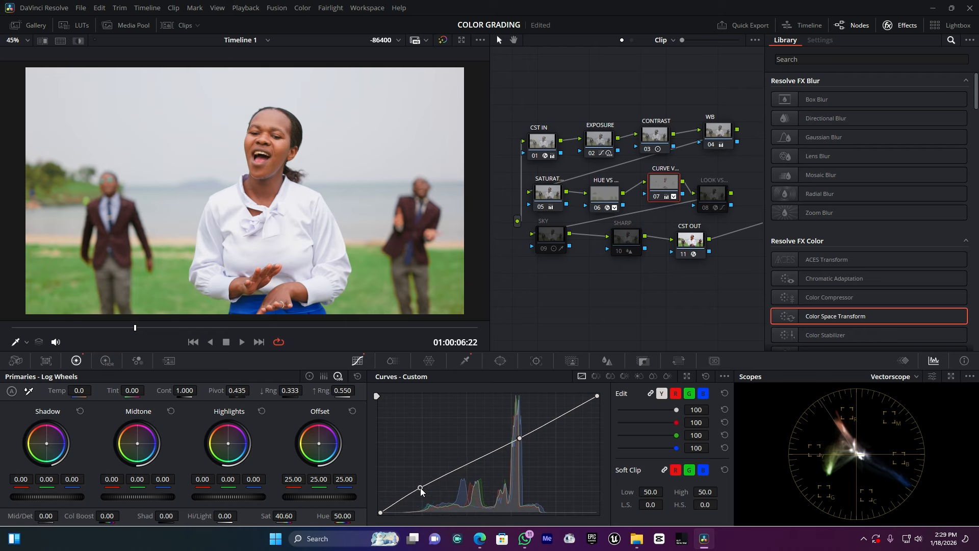
drag(521, 438, 518, 432)
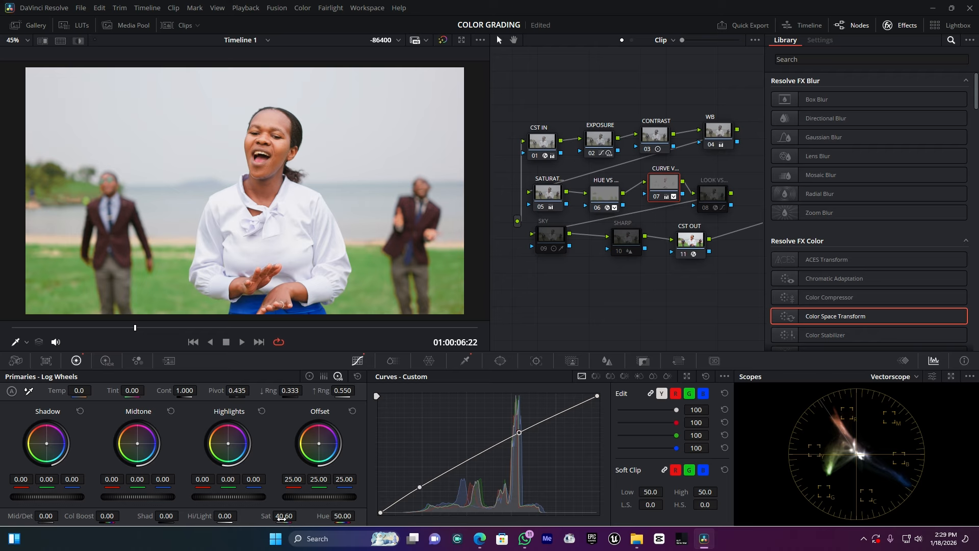
mouse_move(283, 516)
mouse_down()
mouse_move(300, 515)
mouse_move(291, 516)
mouse_up()
click(656, 196)
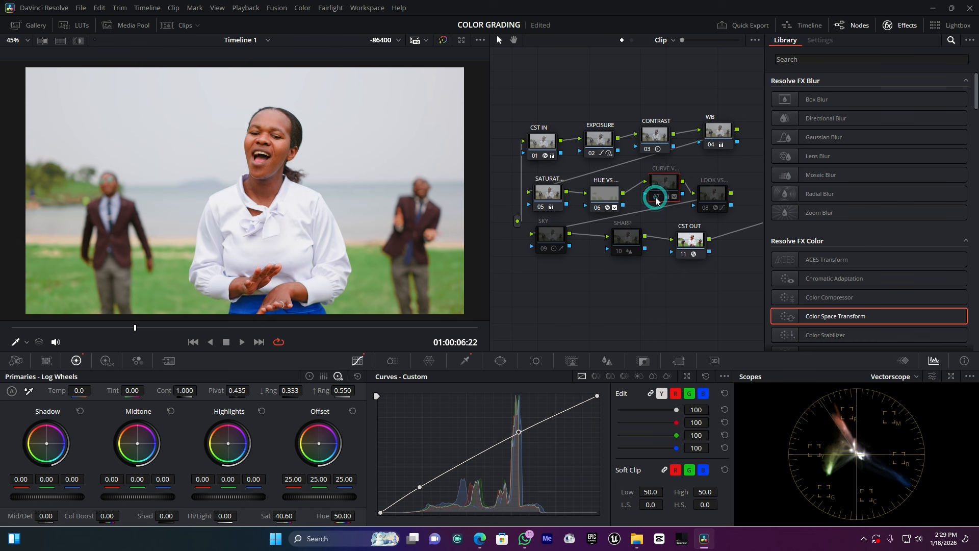
click(656, 198)
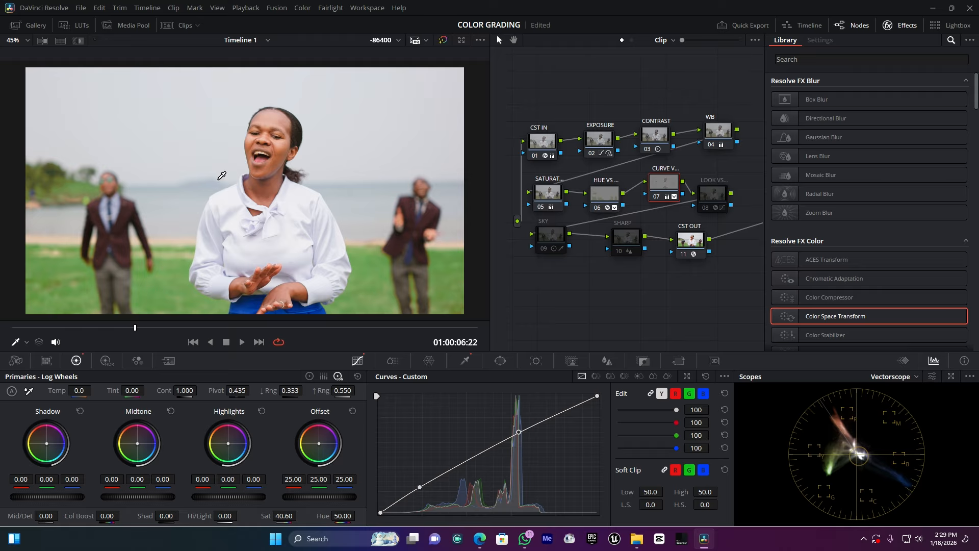
- Reposition and enable the LOOK VS node, and try blue rotations on its Hue vs Hue curve, settling on Hue Rotate 50.40
drag(727, 201, 734, 185)
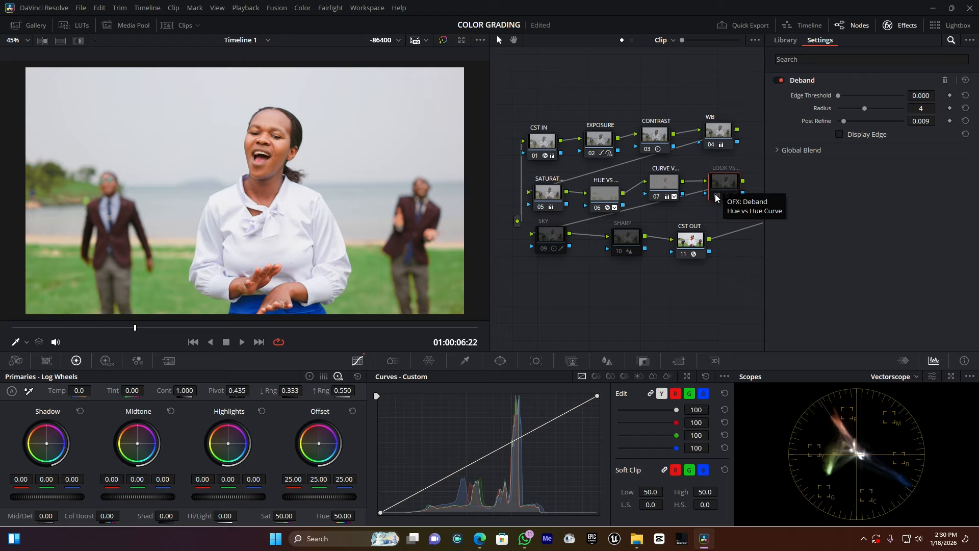
click(716, 197)
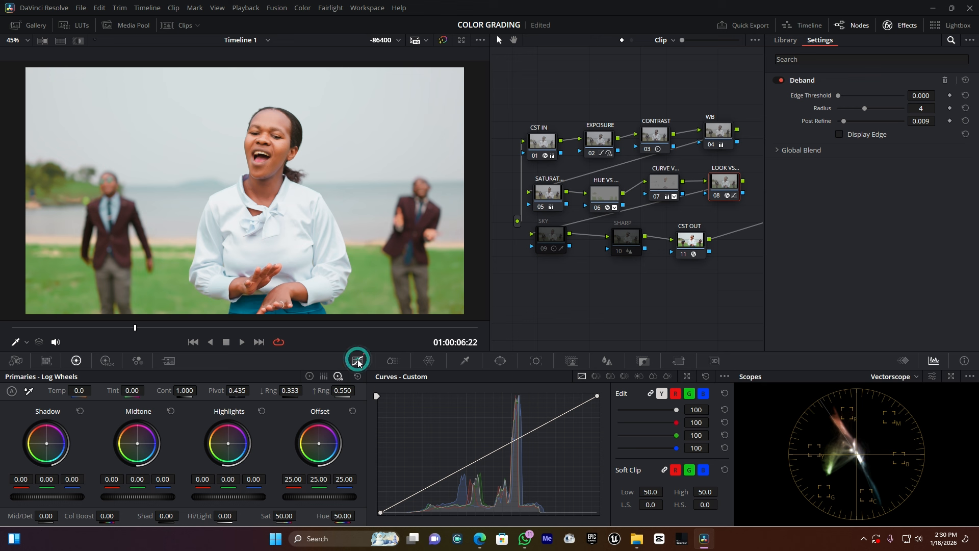
click(596, 376)
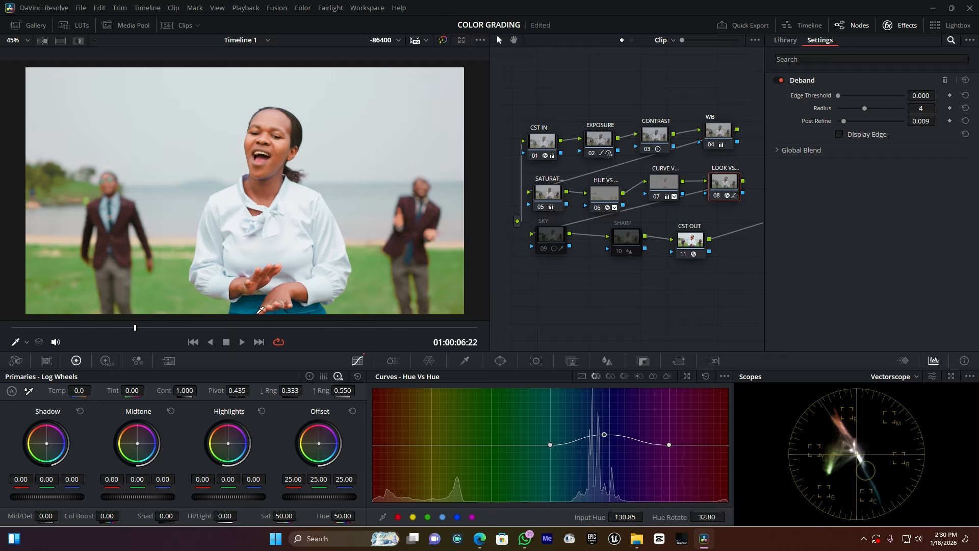
drag(604, 436, 605, 444)
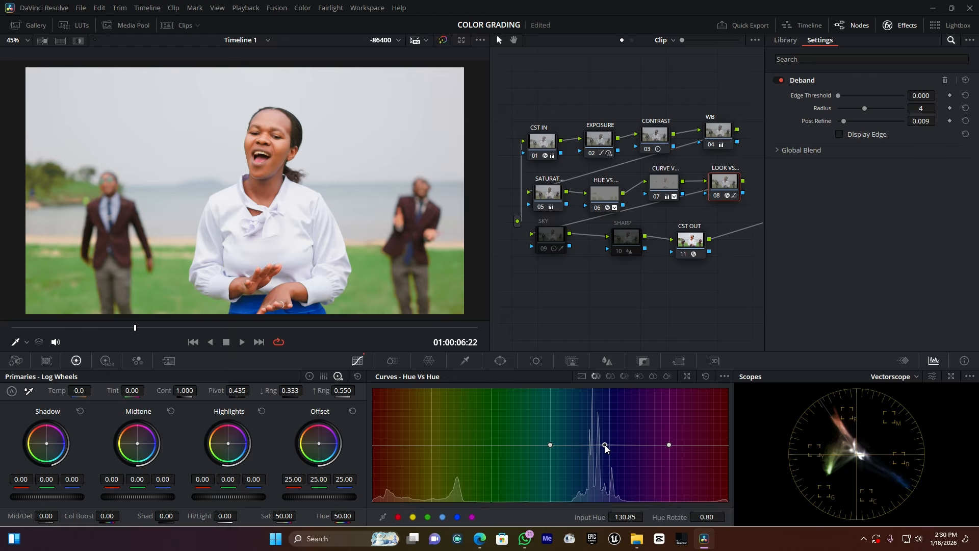
drag(605, 448, 602, 471)
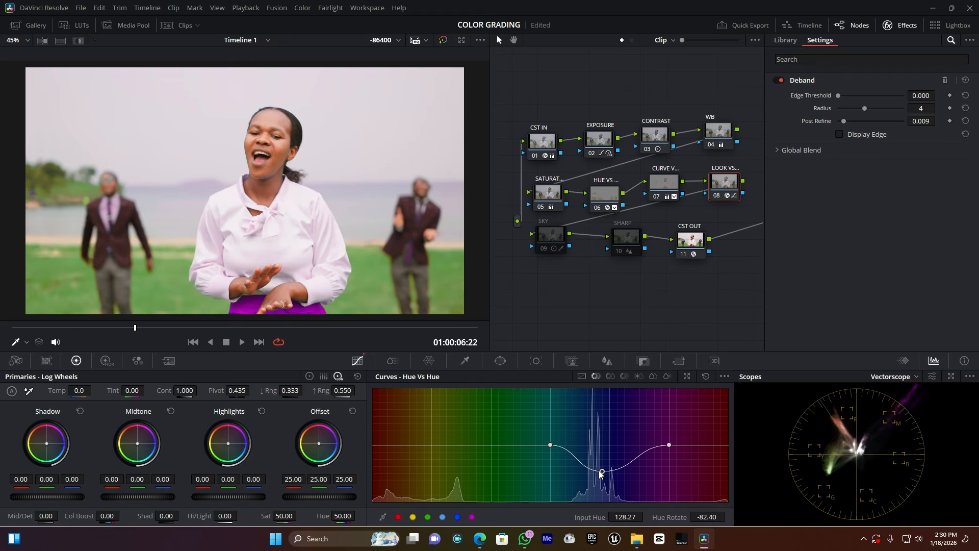
drag(602, 473, 607, 404)
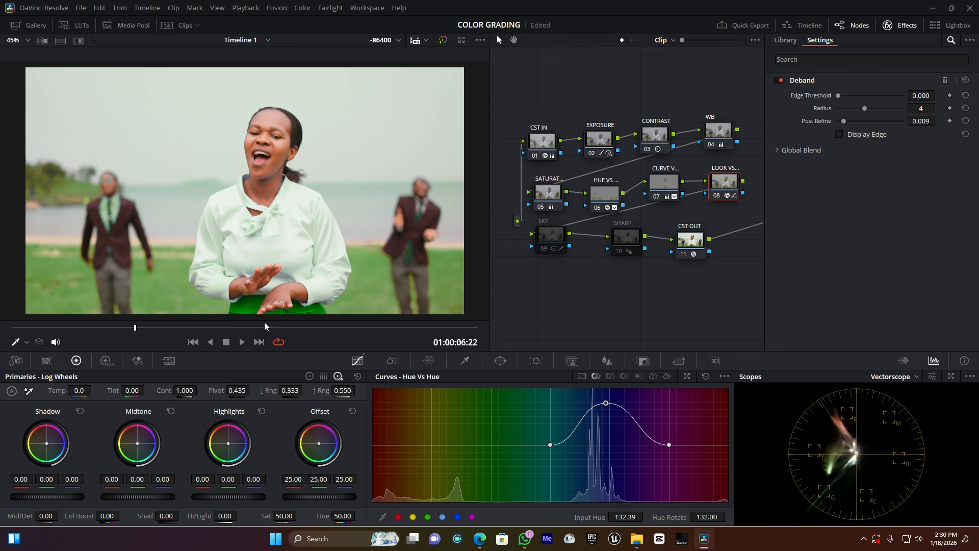
drag(605, 409, 606, 432)
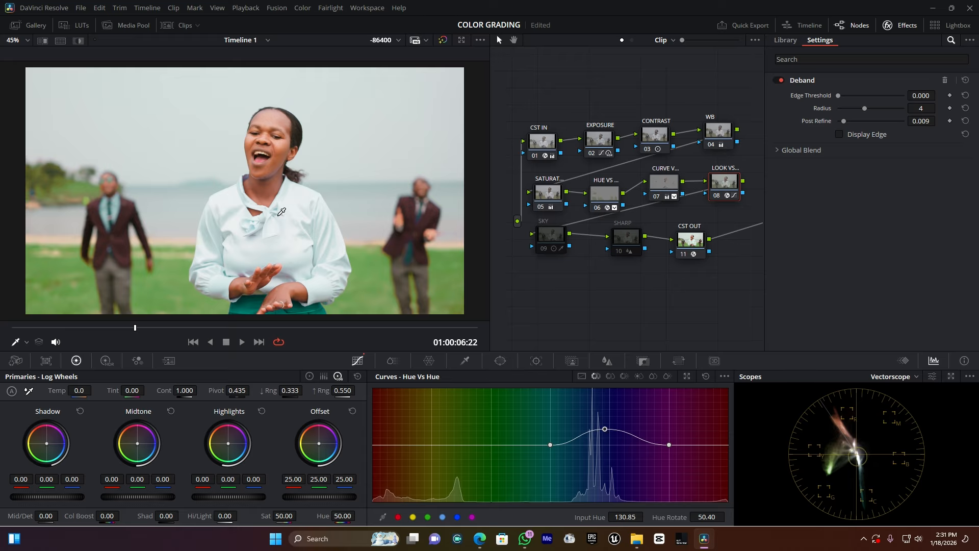
- Toggle the LOOK VS node off and on to compare the footage with and without its hue shift
click(717, 196)
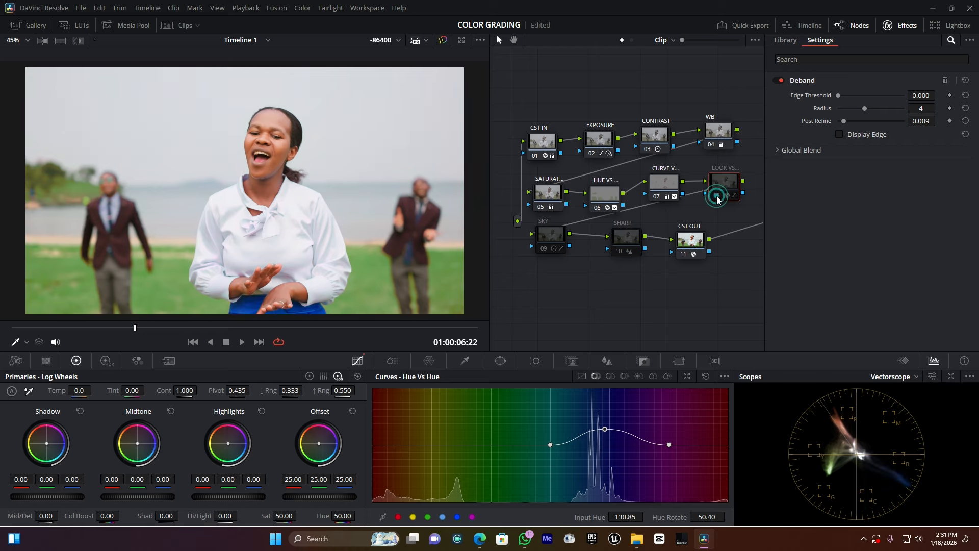
click(717, 197)
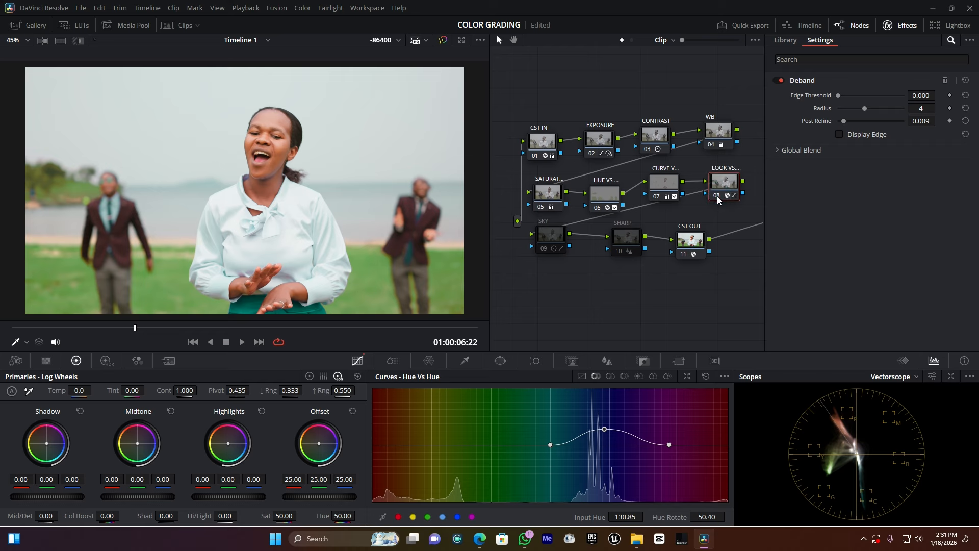
drag(727, 179, 729, 179)
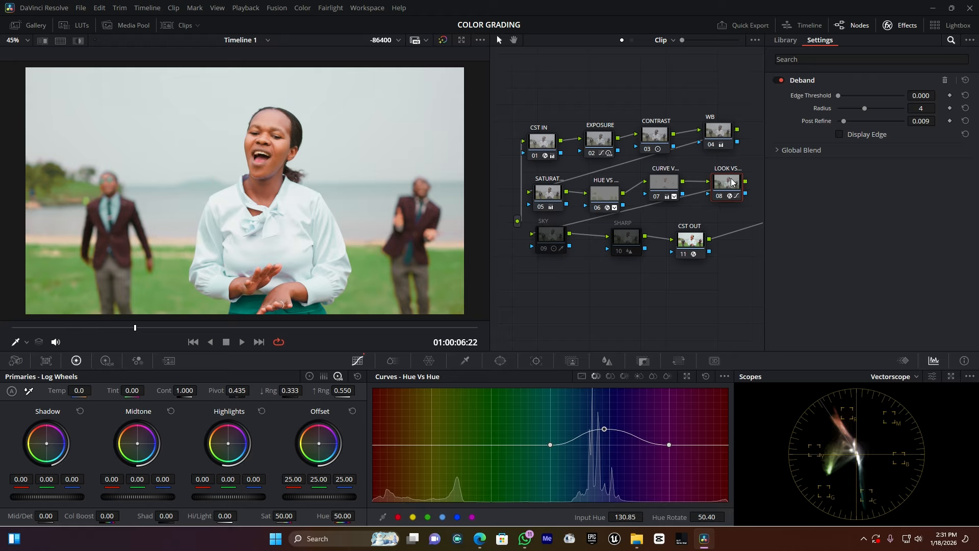
- Enable the SKY node and move it lower in the node tree, clear of the neighbouring nodes
drag(552, 236, 544, 247)
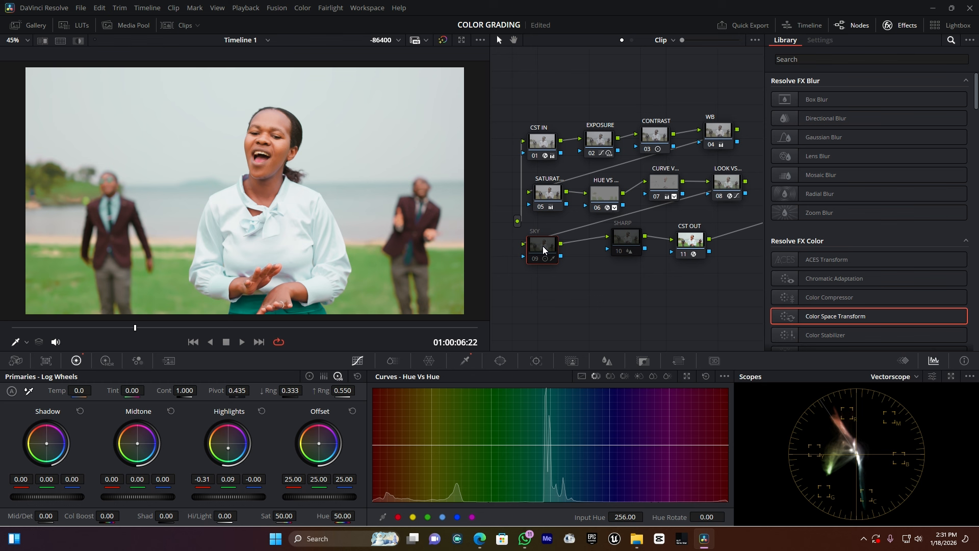
click(535, 258)
drag(537, 258, 517, 274)
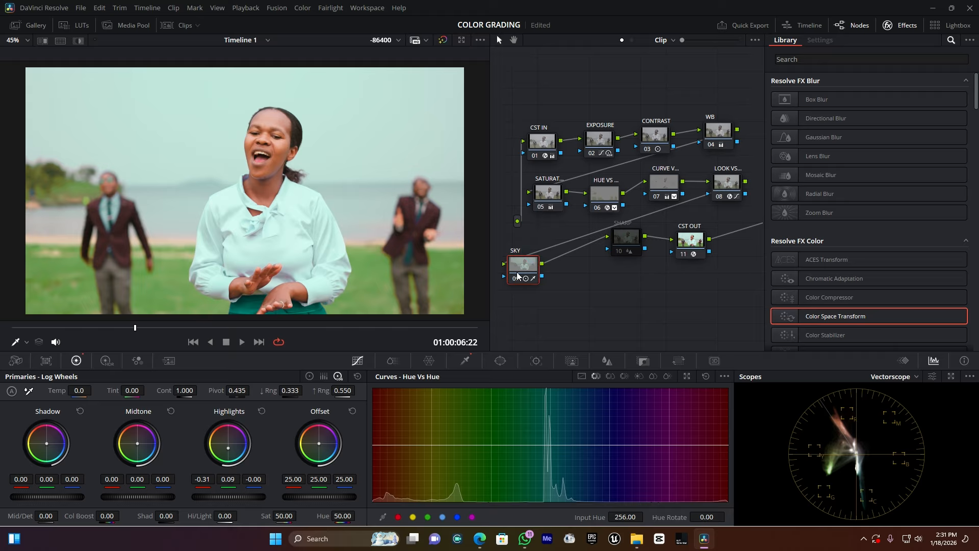
- Add a serial node after SKY, place it between SKY and SHARP, and disable the SKY node
key(alt+s)
drag(585, 269, 581, 247)
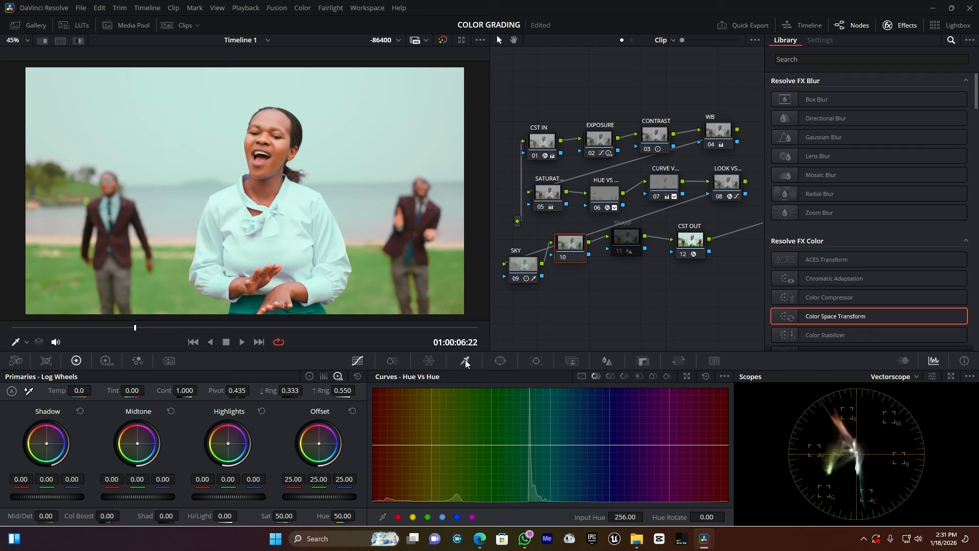
click(514, 278)
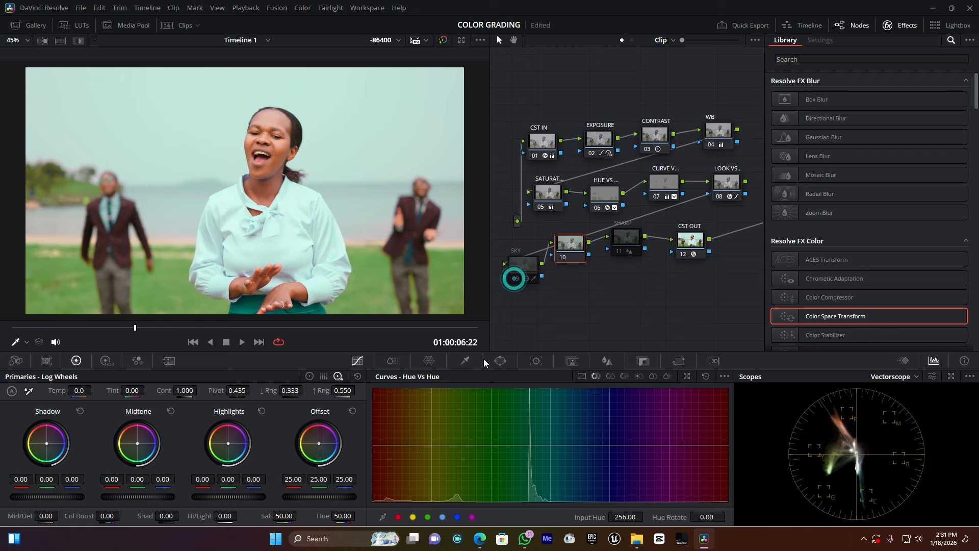
drag(568, 248, 573, 251)
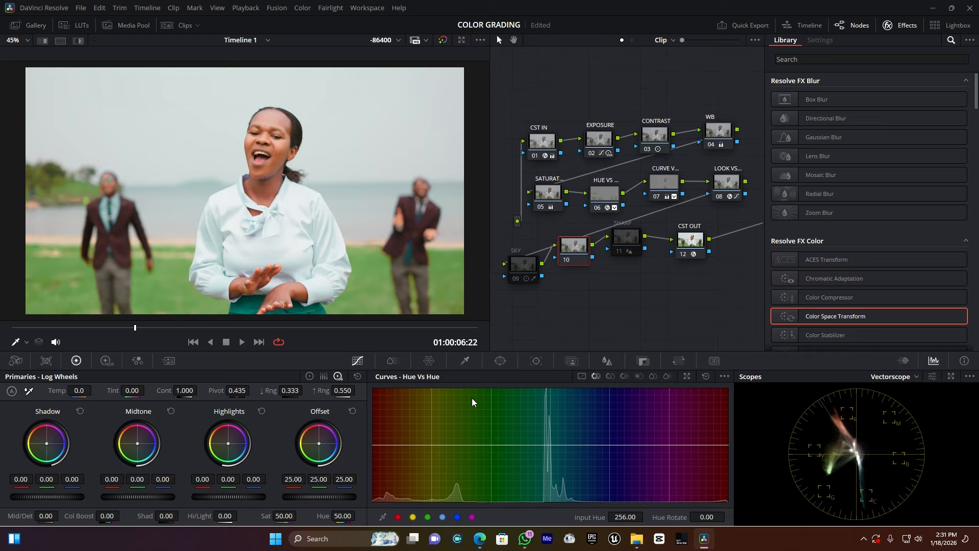
- Sample the sky with the HSL qualifier on the new node, highlight the selection, and set the hue range to center 80.8, width 34.7
click(466, 360)
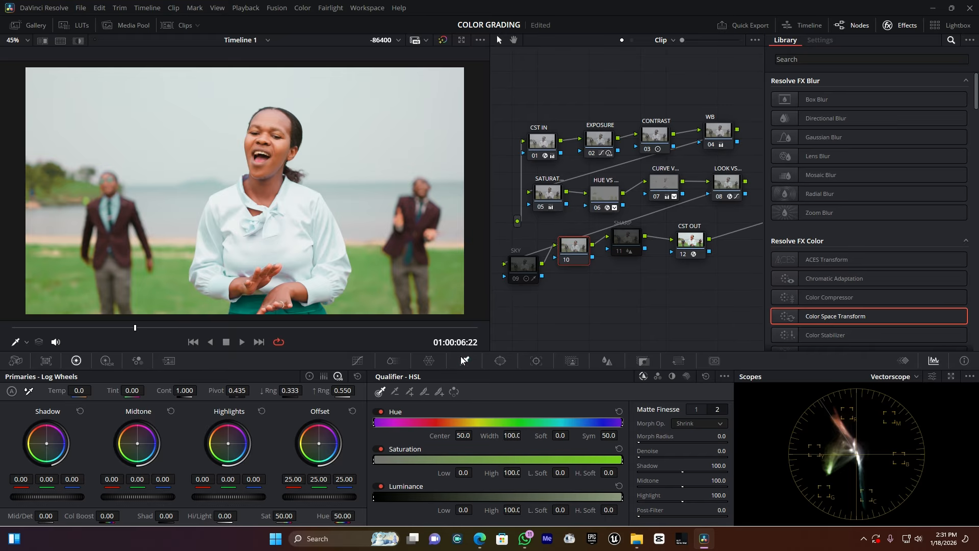
click(361, 99)
click(346, 105)
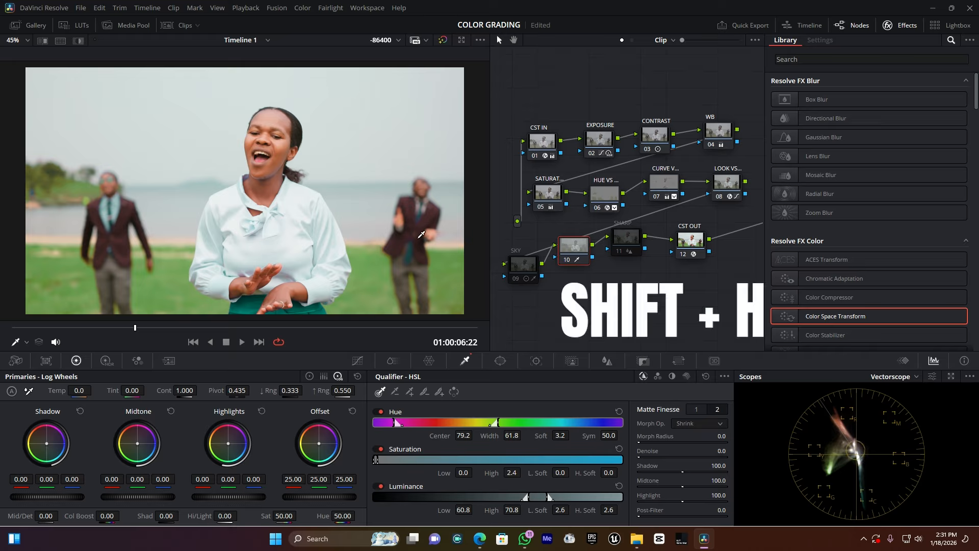
key(shift+h)
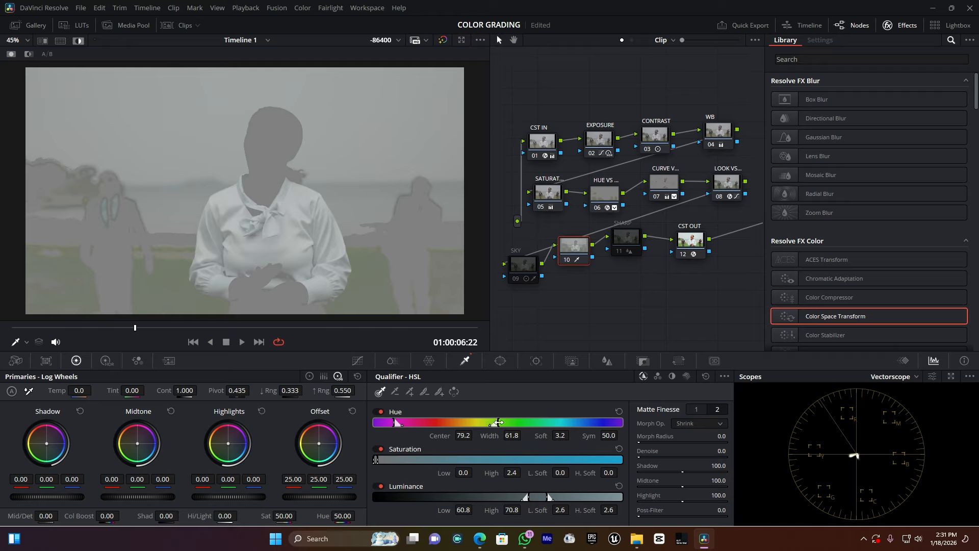
drag(497, 422, 555, 423)
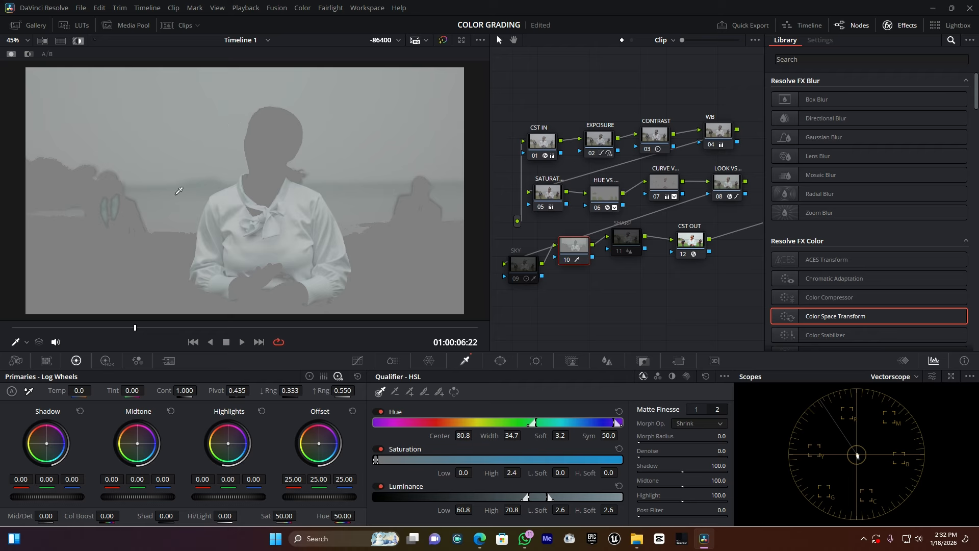
- Try wider saturation ranges in the sky qualifier, including Low 2.3 with High 14.5, and undo them
mouse_move(377, 460)
mouse_down()
mouse_move(402, 459)
mouse_move(393, 459)
mouse_up()
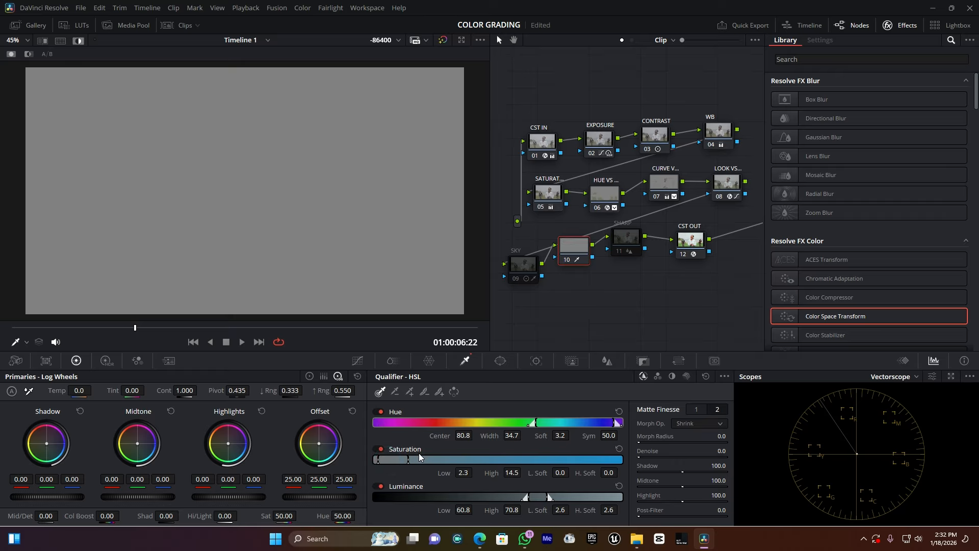
key(ctrl+z)
key(ctrl+z)
drag(378, 459, 393, 459)
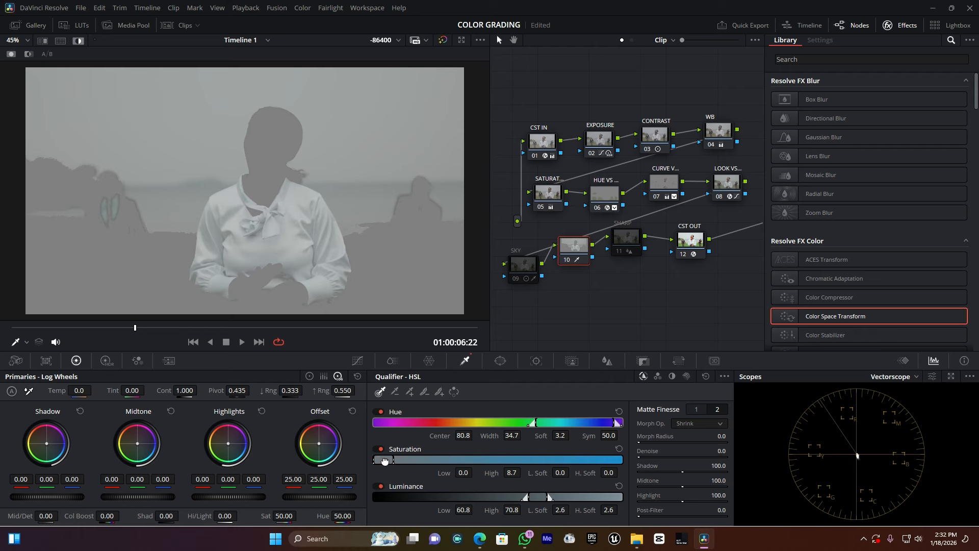
key(ctrl+z)
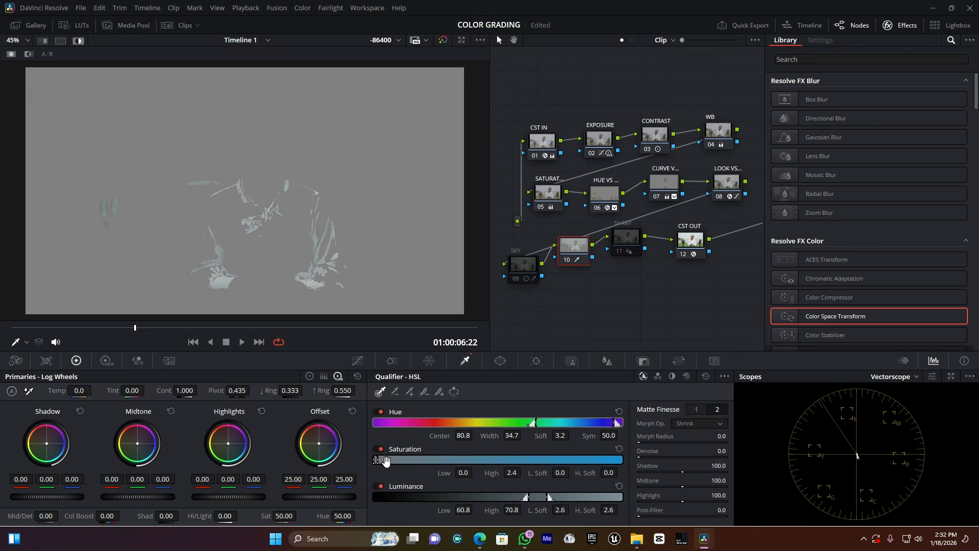
- Set the sky qualifier's luminance range to 60.2–74.7 and matte Blur Radius to 6.7, and switch off the highlight view
drag(530, 500, 557, 495)
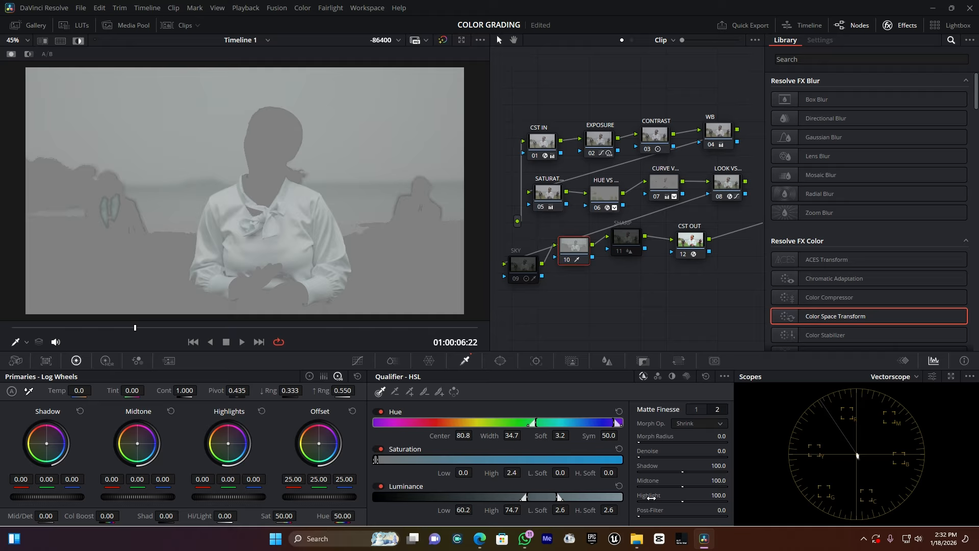
click(642, 456)
click(697, 409)
click(645, 501)
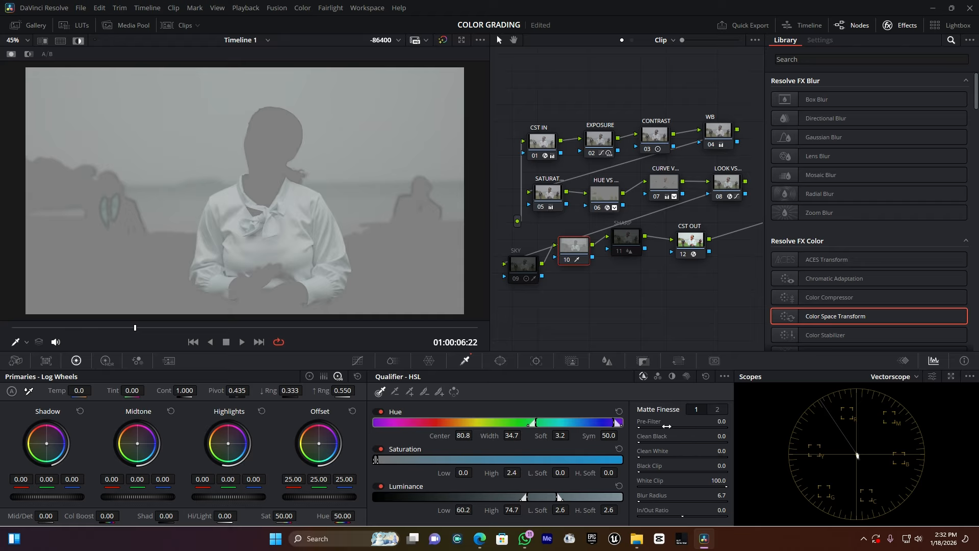
key(shift+h)
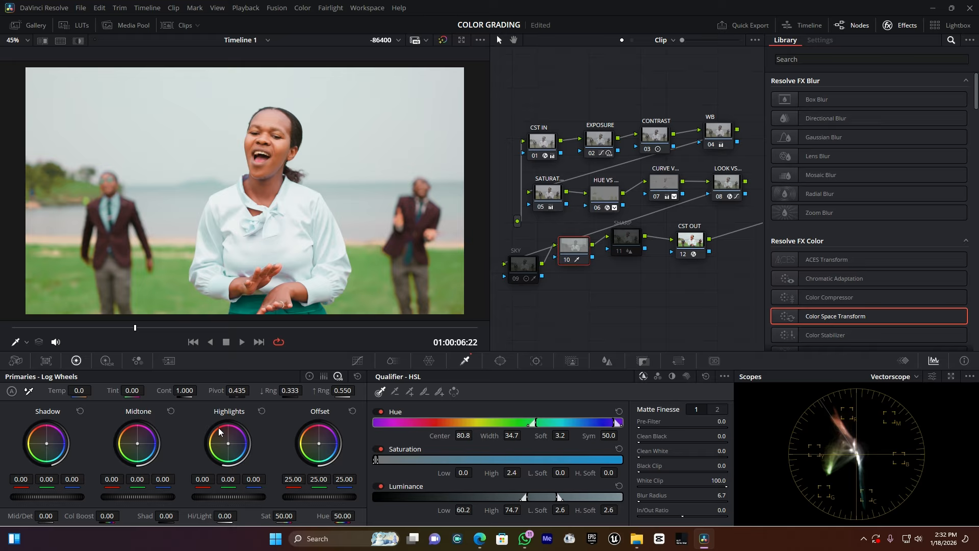
- Shift the selected sky's highlights slightly toward cyan with the Highlights log wheel, and toggle the node to compare
drag(228, 443, 227, 446)
click(567, 262)
click(567, 262)
click(566, 263)
click(567, 262)
- Delete the demonstration sky node and enable the original SKY node again
click(570, 242)
key(Delete)
click(515, 278)
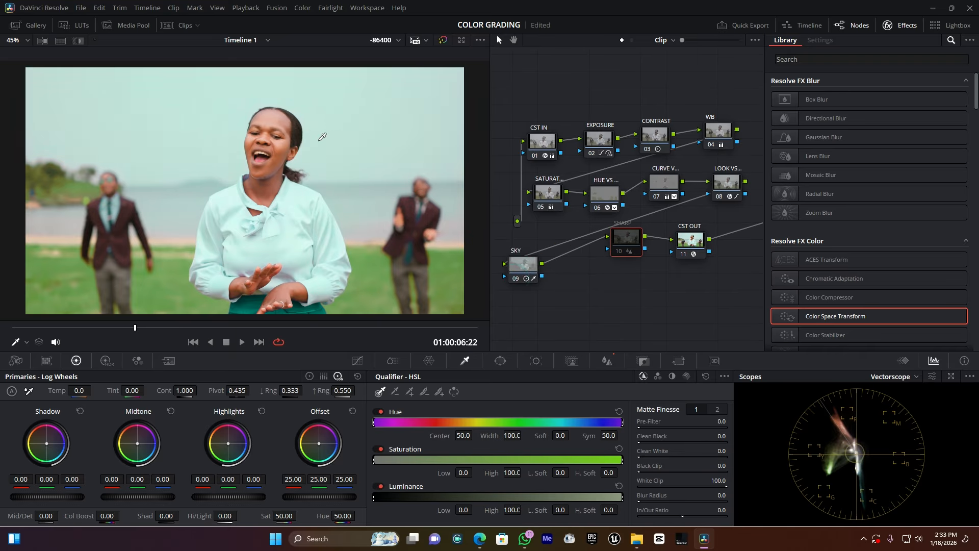
- Align the SKY and SHARP nodes in a row with CST OUT, and enable the SHARP node
drag(521, 267, 543, 244)
drag(632, 239, 628, 246)
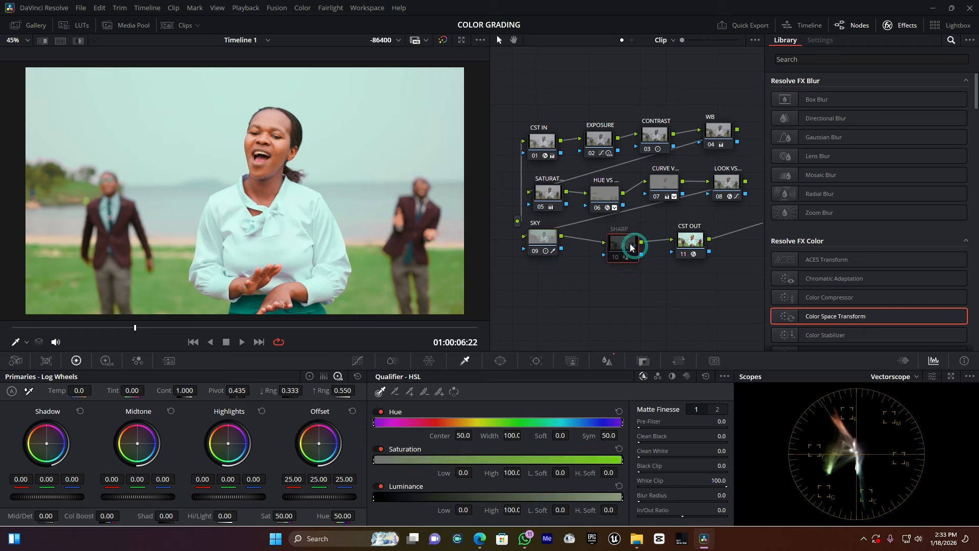
click(617, 258)
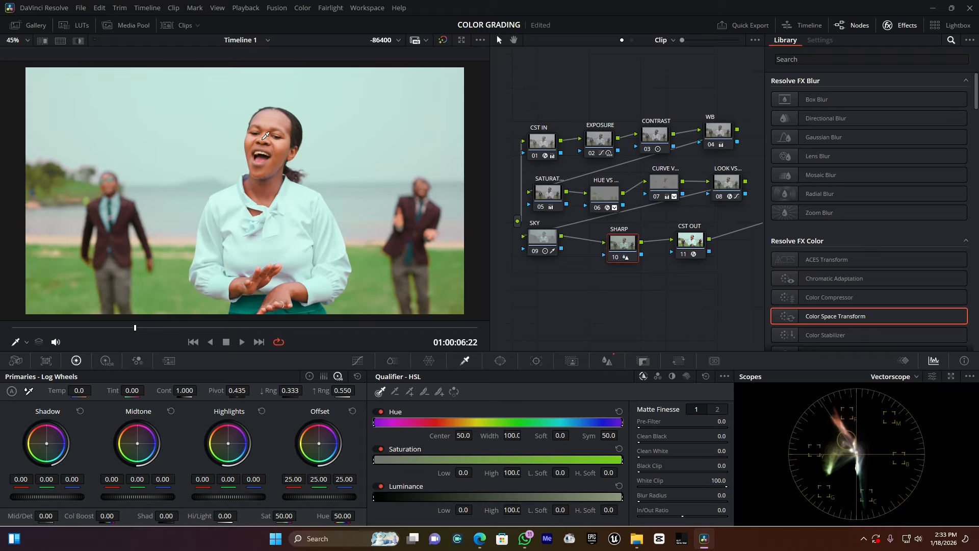
- Examine the SHARP node's effect on the singer up close, try a Blur Radius of 0.52, and settle on 0.44
scroll(265, 130, up, 5)
scroll(273, 133, down, 2)
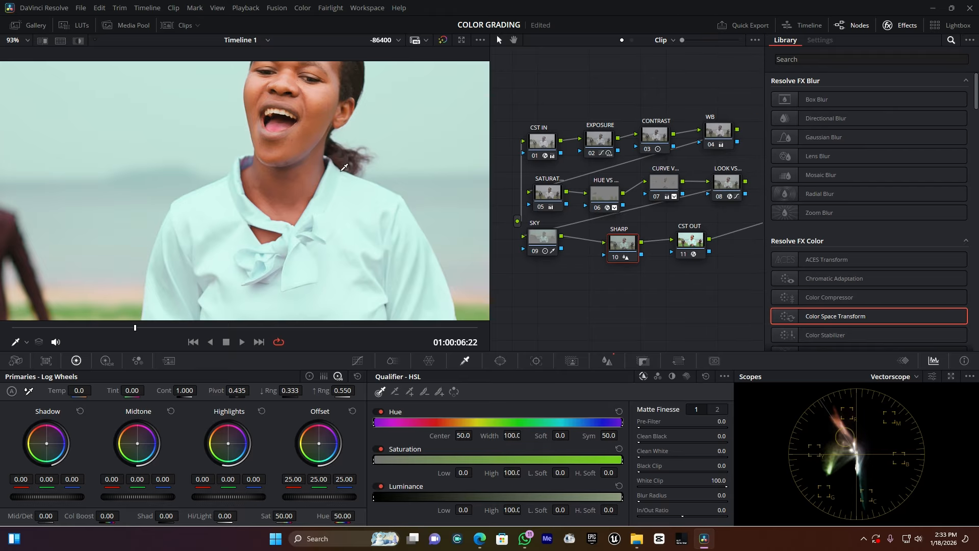
click(615, 256)
click(608, 362)
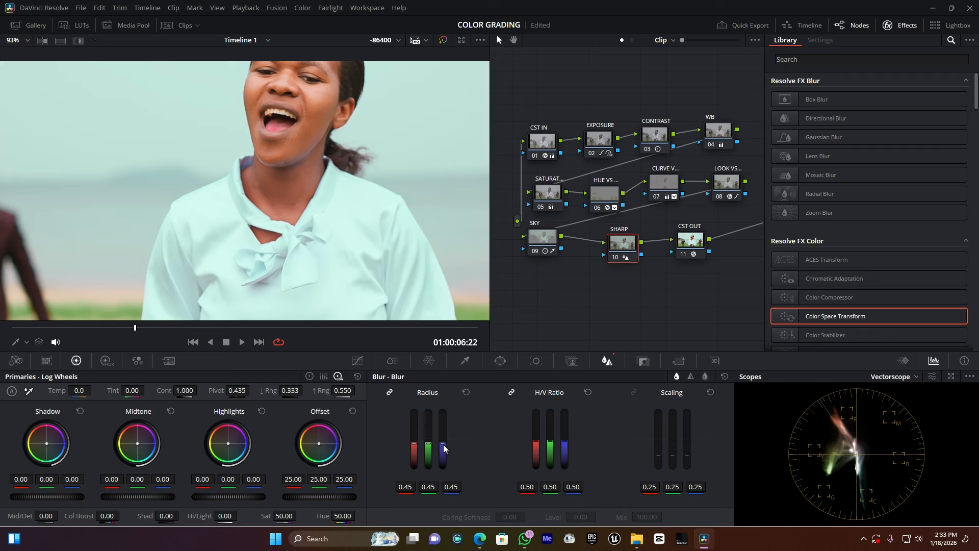
drag(444, 447, 444, 442)
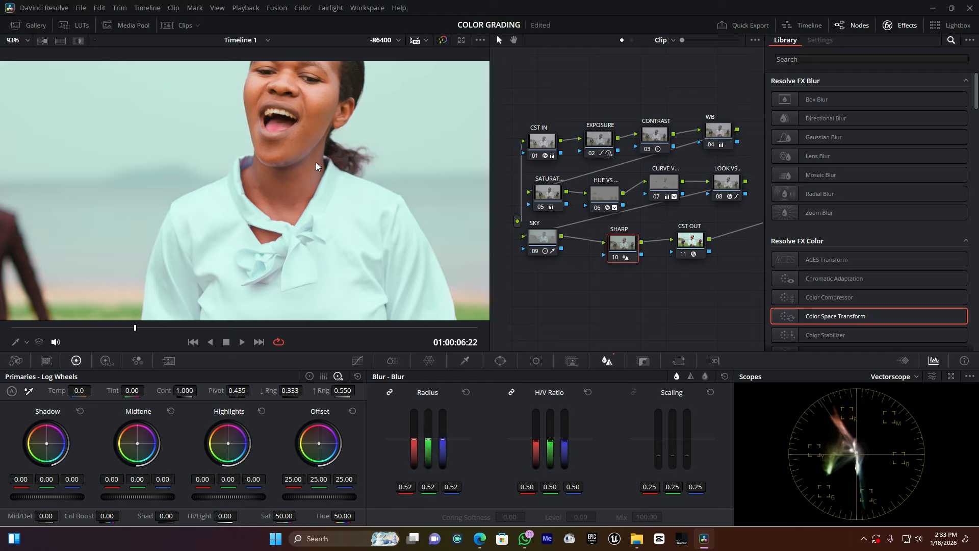
drag(442, 437, 442, 445)
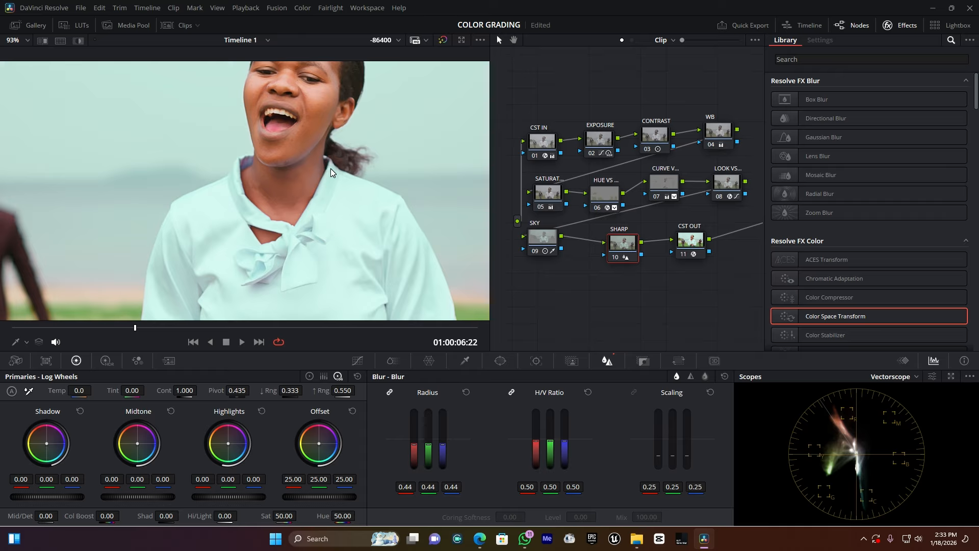
- Select all nodes in the tree and toggle them off and on to compare the original footage with the grade
scroll(325, 166, down, 5)
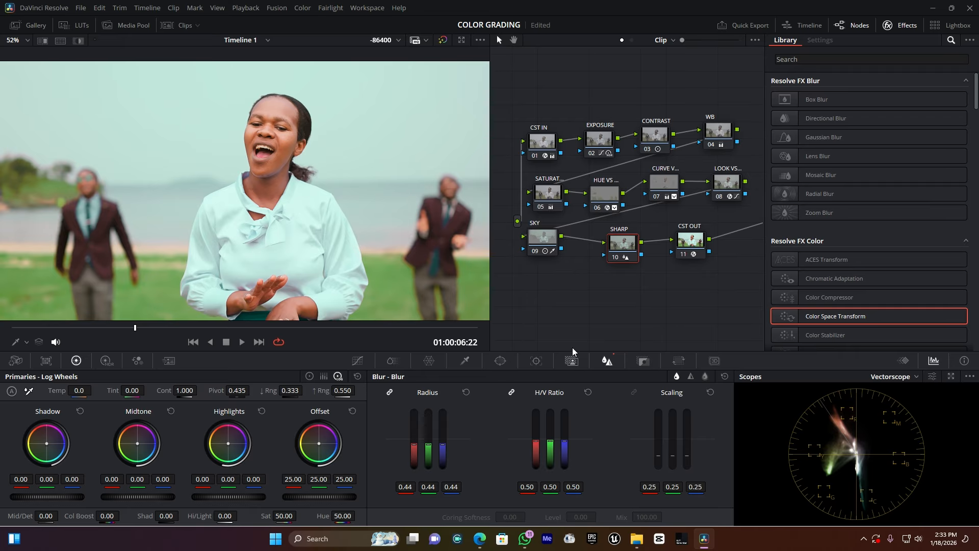
drag(740, 306, 508, 94)
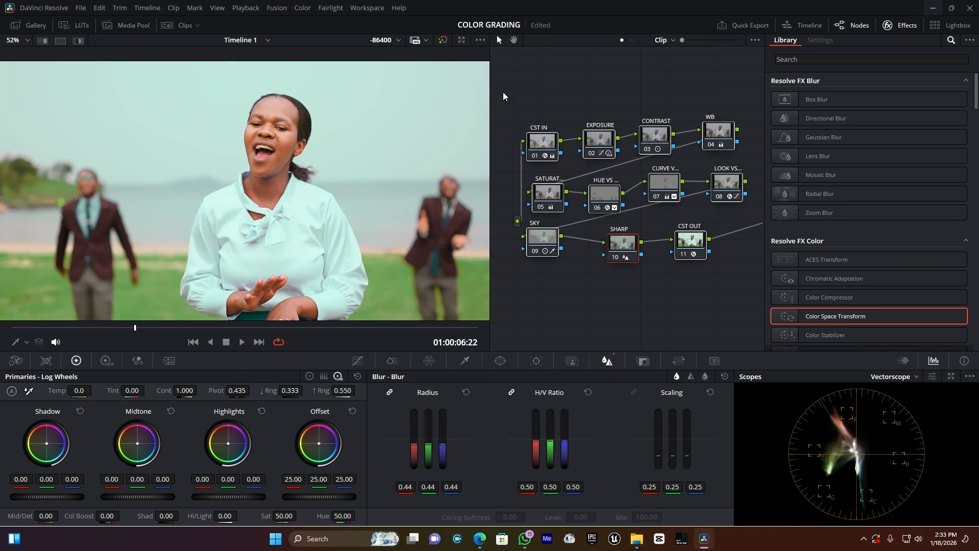
key(ctrl+d)
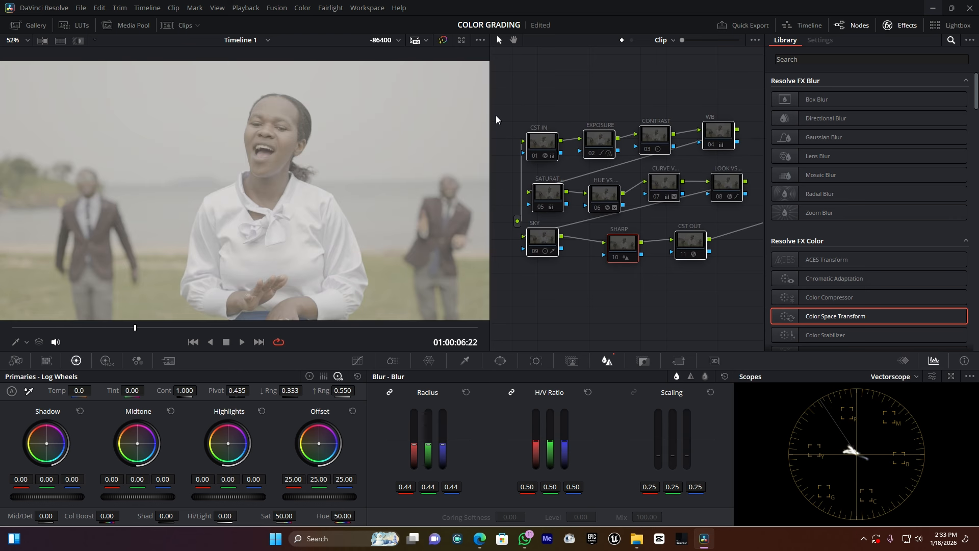
key(ctrl+d)
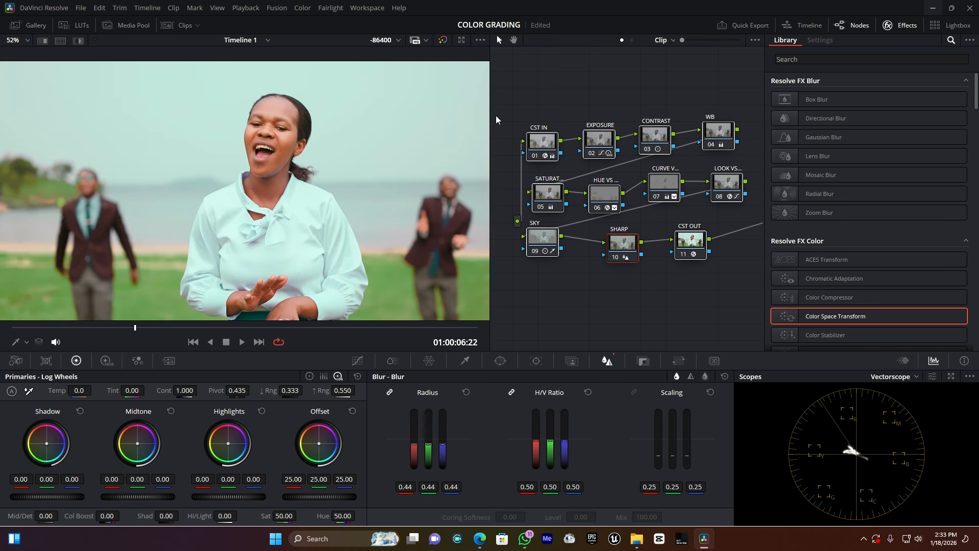